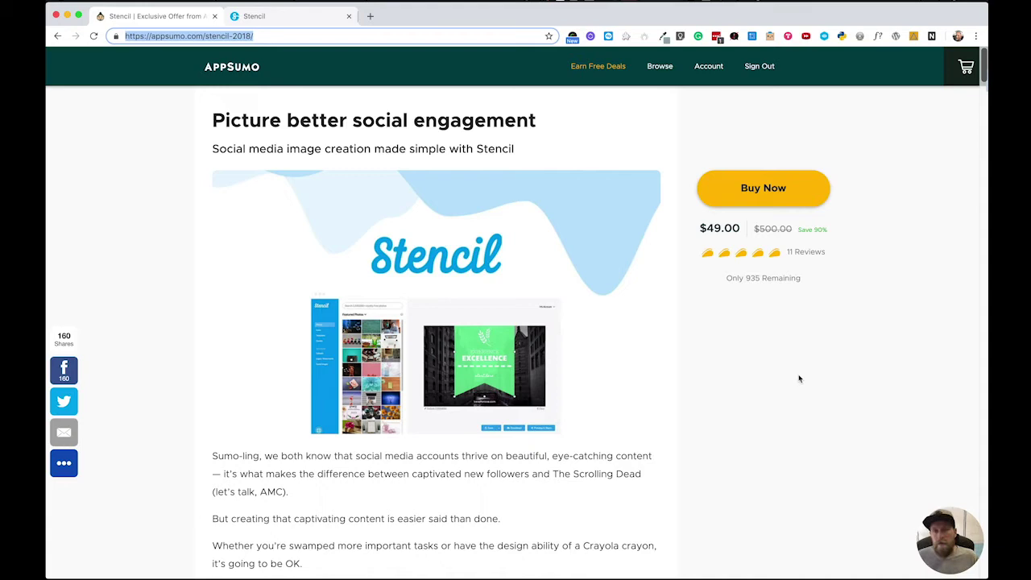
Step: Switch to the Stencil editor and view the image Collections list, then dismiss it
click(292, 18)
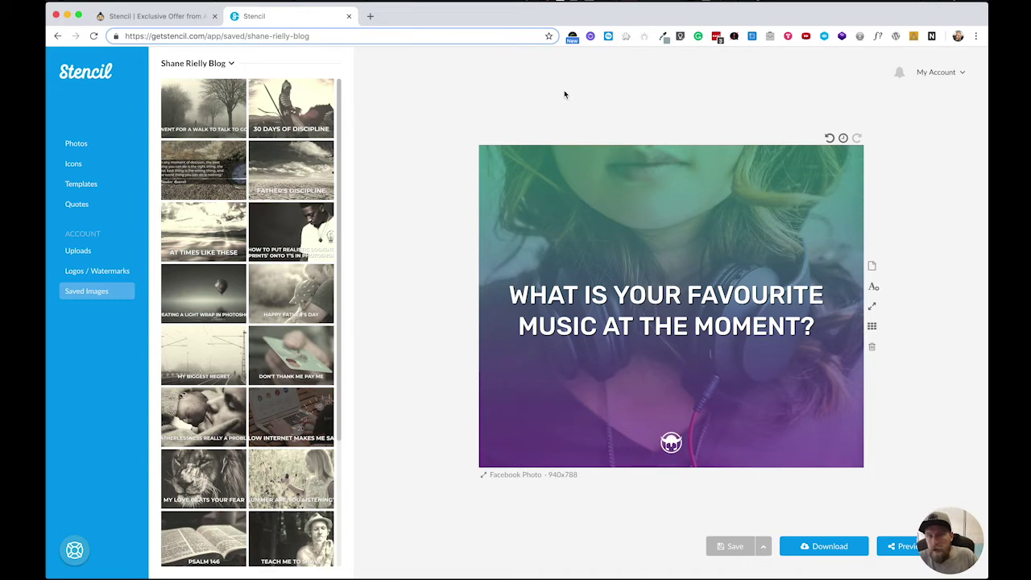
click(231, 66)
mouse_move(194, 138)
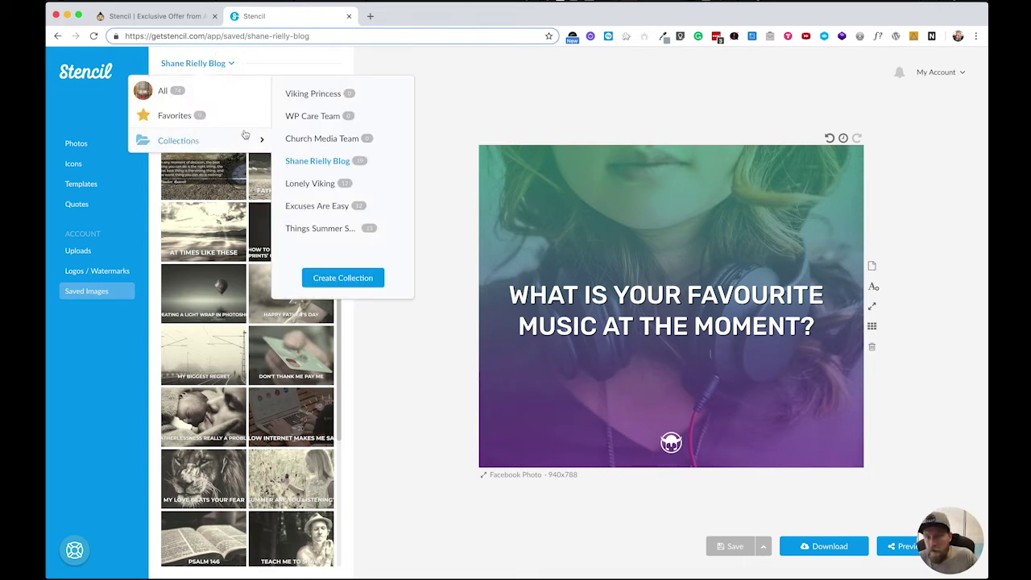
click(519, 85)
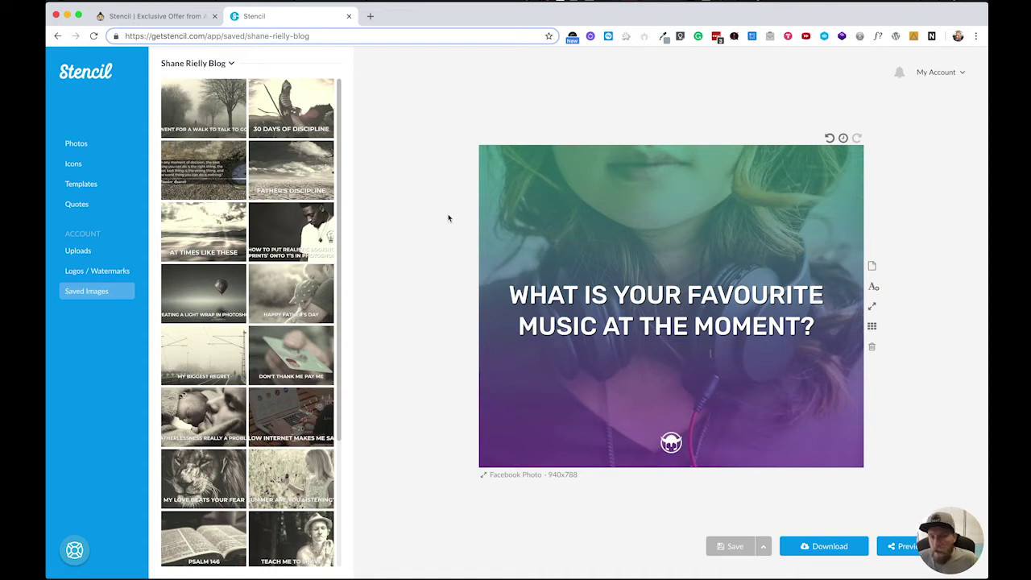
click(567, 477)
scroll(574, 482, down, 5)
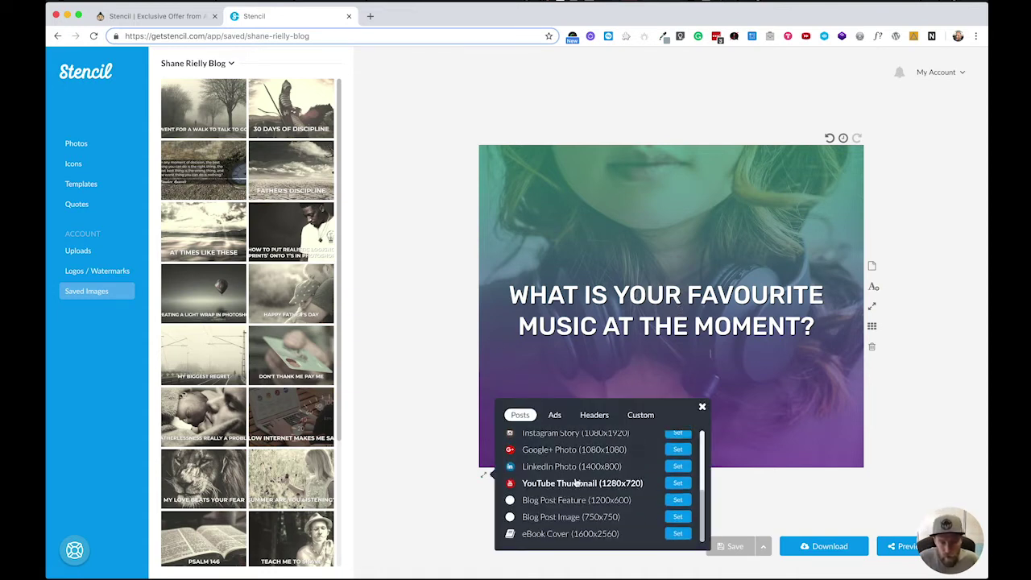
scroll(564, 475, up, 4)
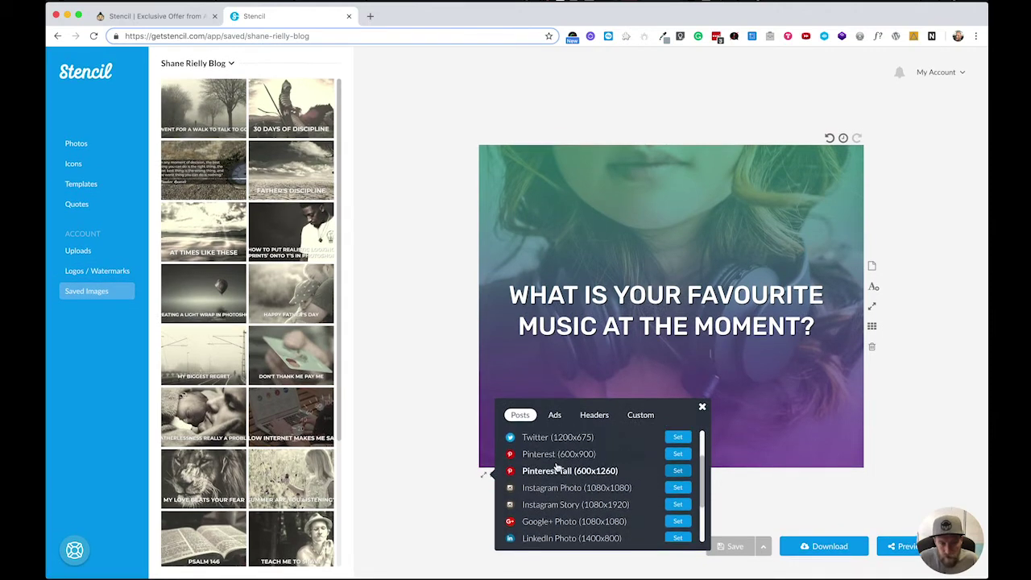
scroll(557, 466, up, 2)
click(554, 415)
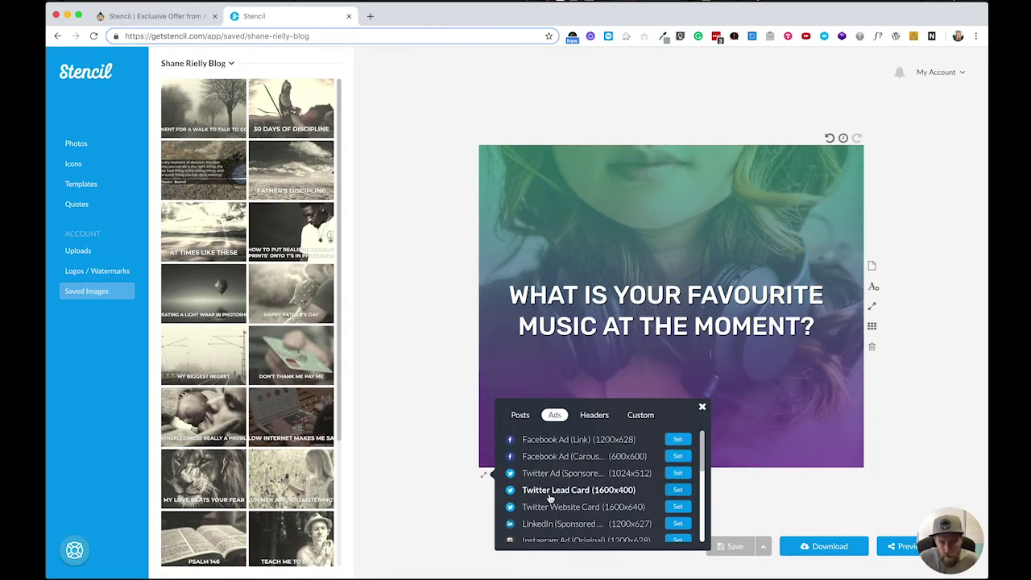
scroll(552, 495, down, 5)
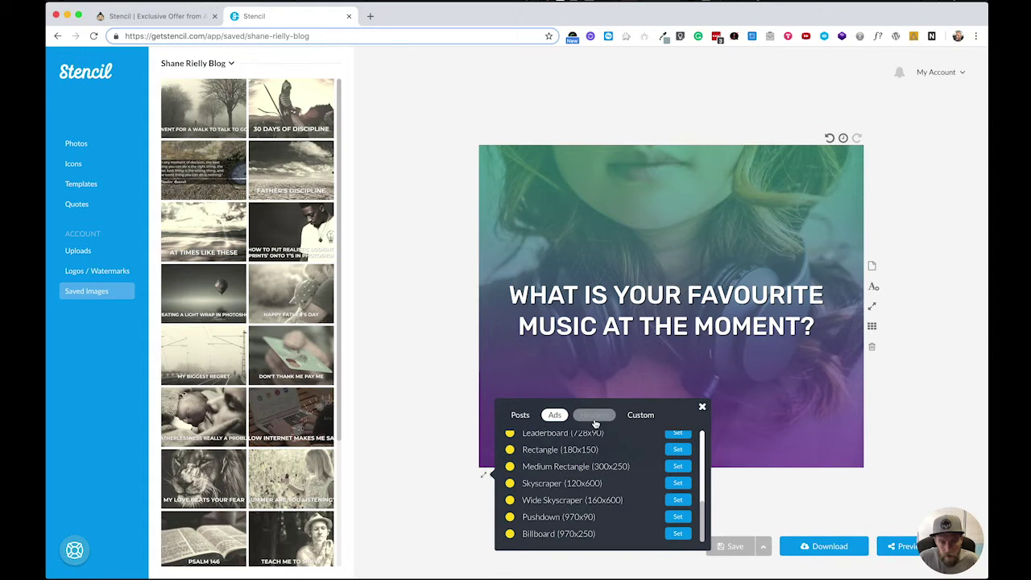
click(595, 421)
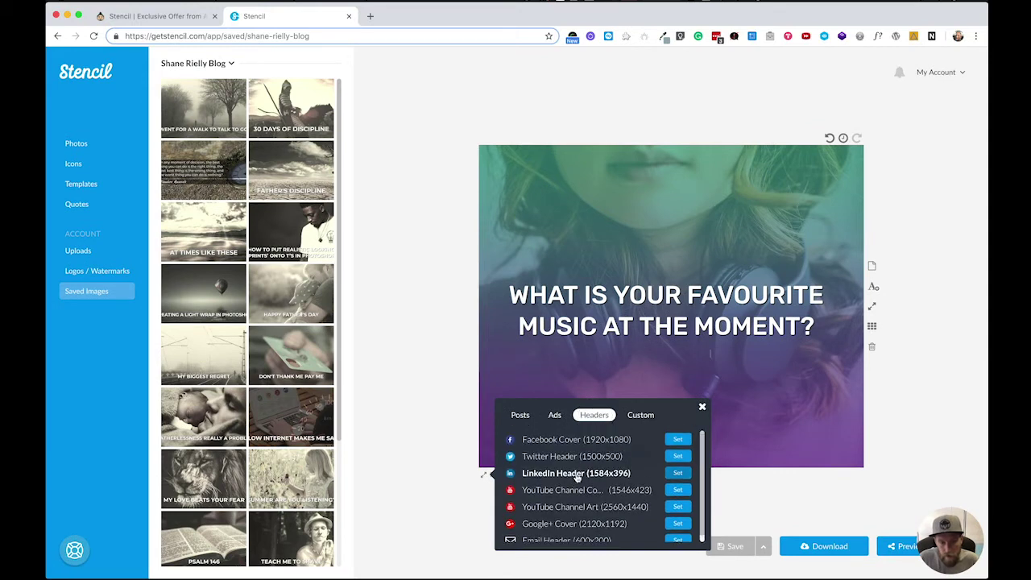
click(641, 415)
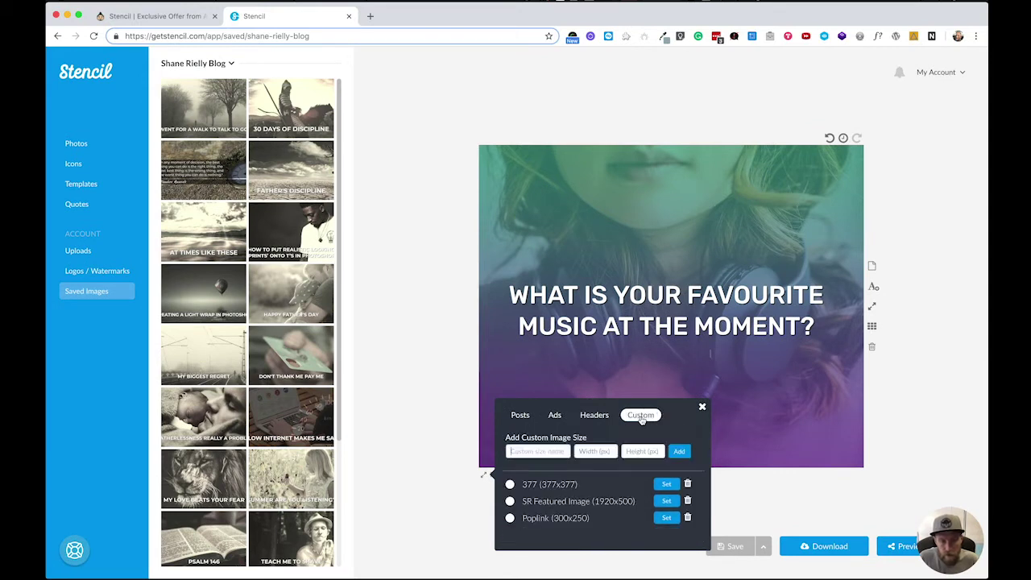
click(733, 500)
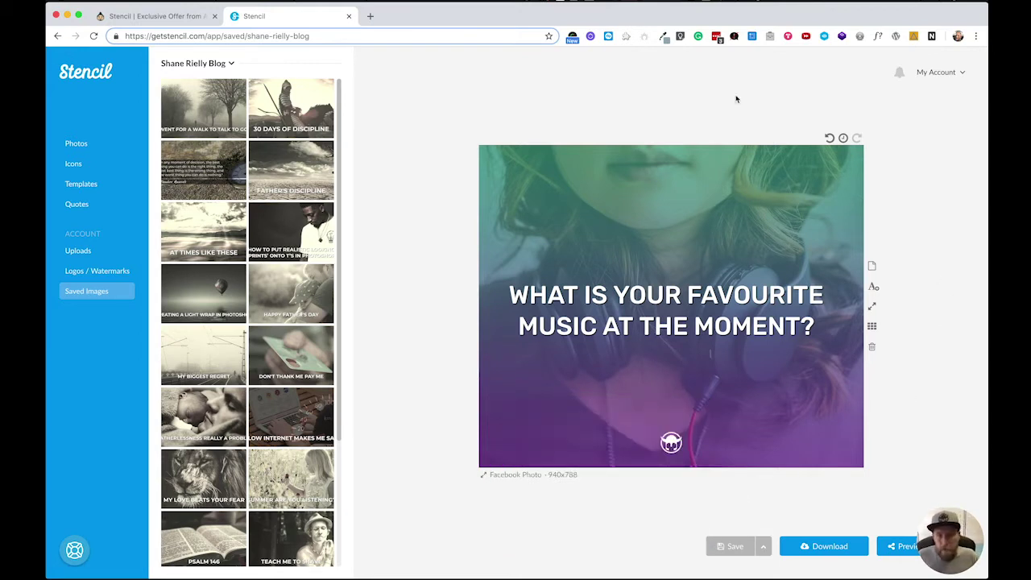
Step: Apply the 'Work & Travel with us in Asia' Featured Template as a 970x250 billboard
click(77, 145)
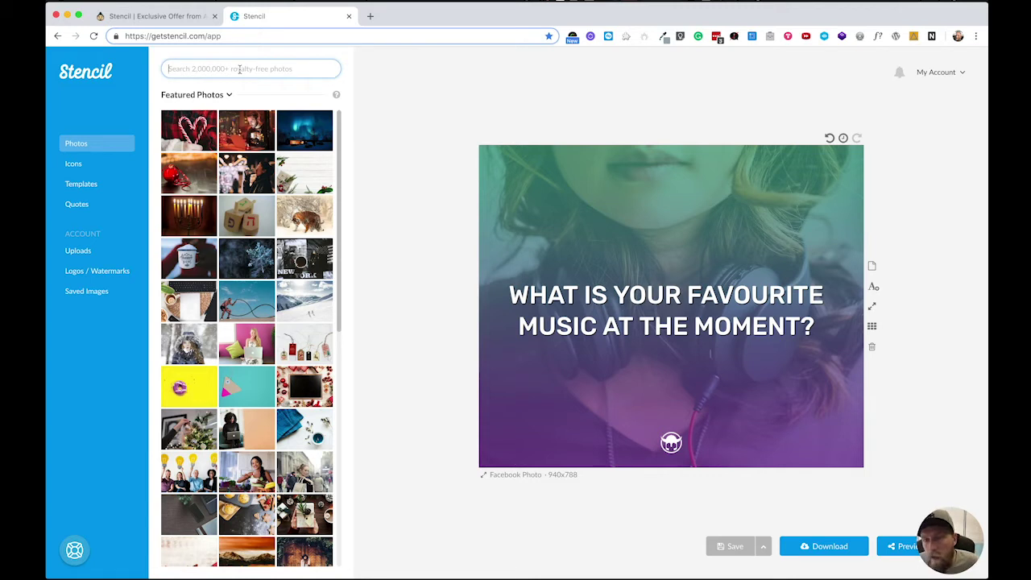
click(92, 187)
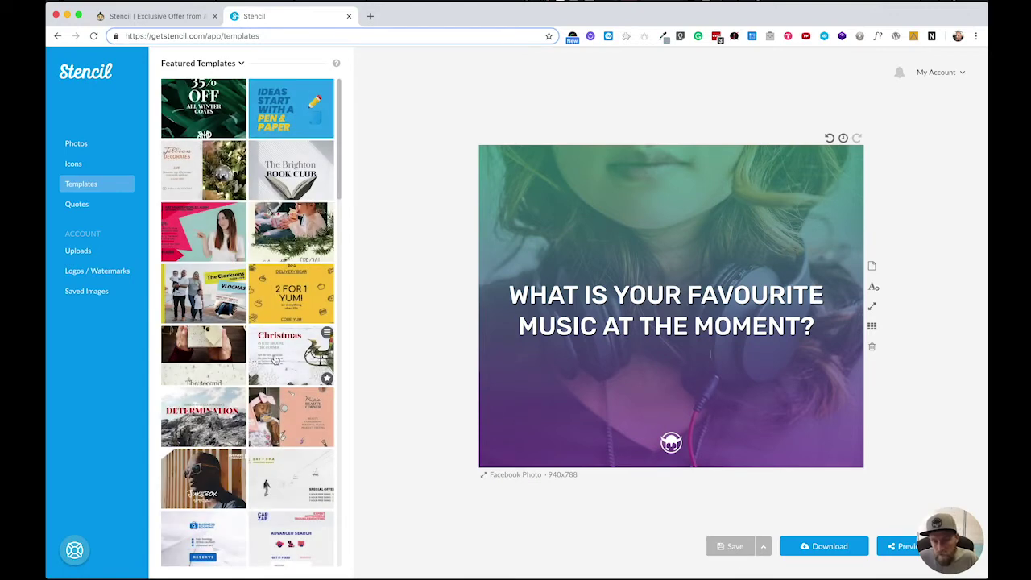
scroll(274, 360, down, 15)
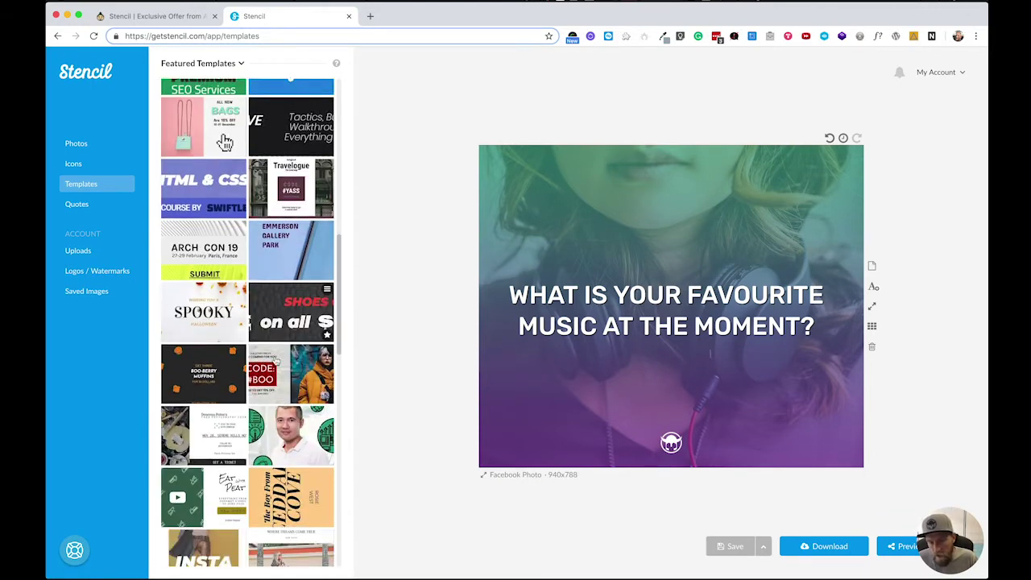
scroll(269, 226, down, 10)
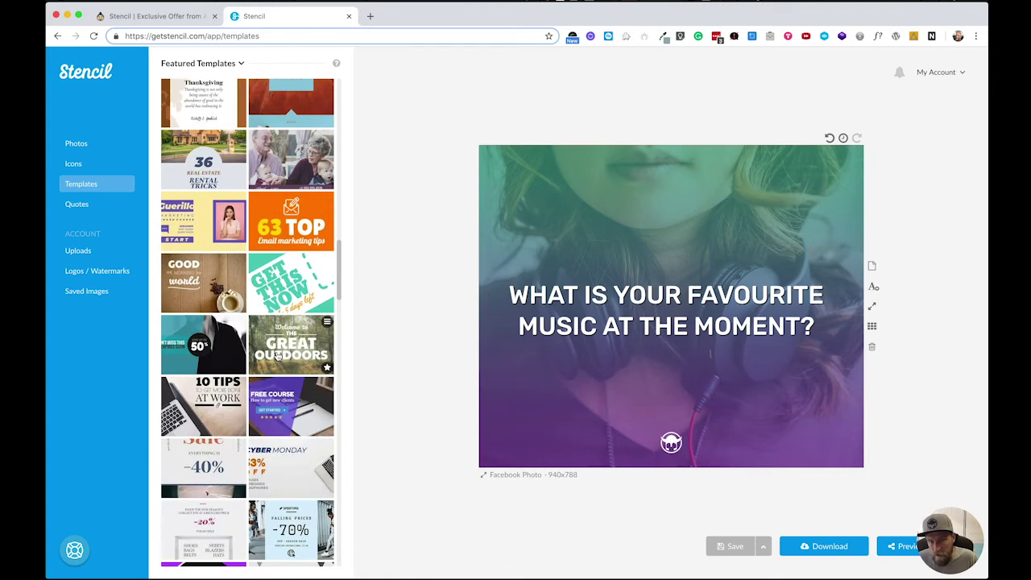
scroll(223, 299, down, 5)
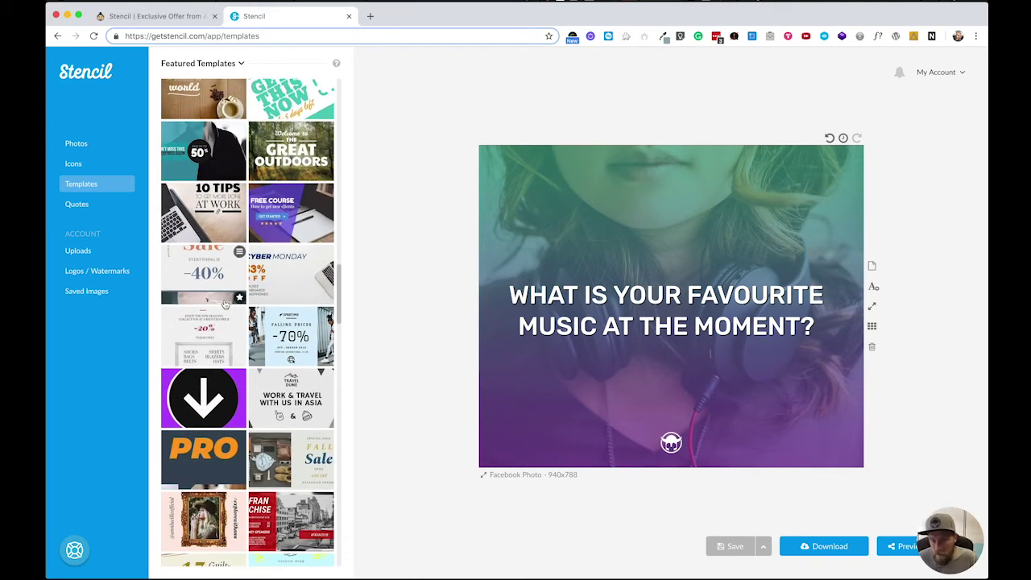
scroll(286, 392, down, 6)
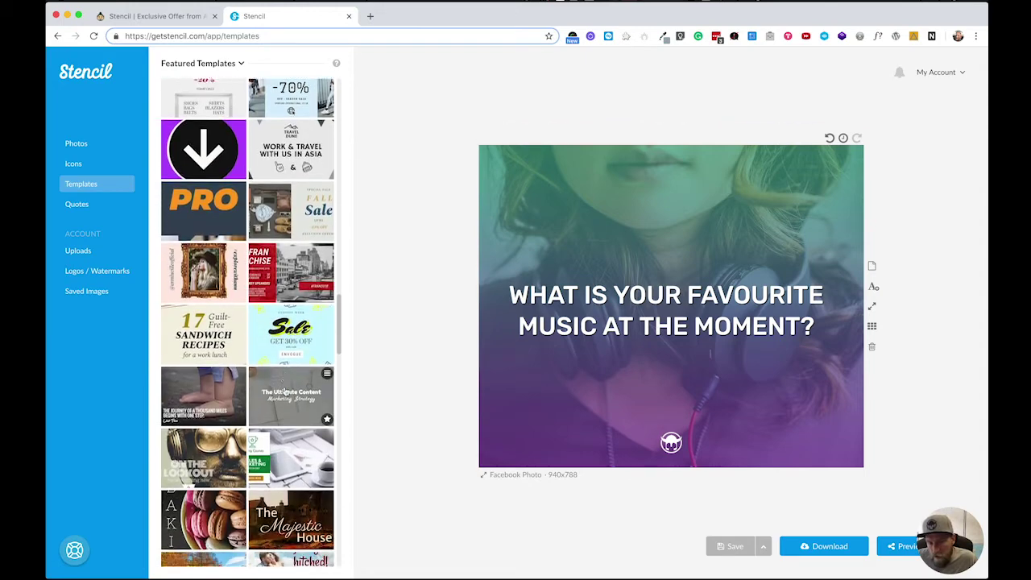
scroll(285, 391, down, 10)
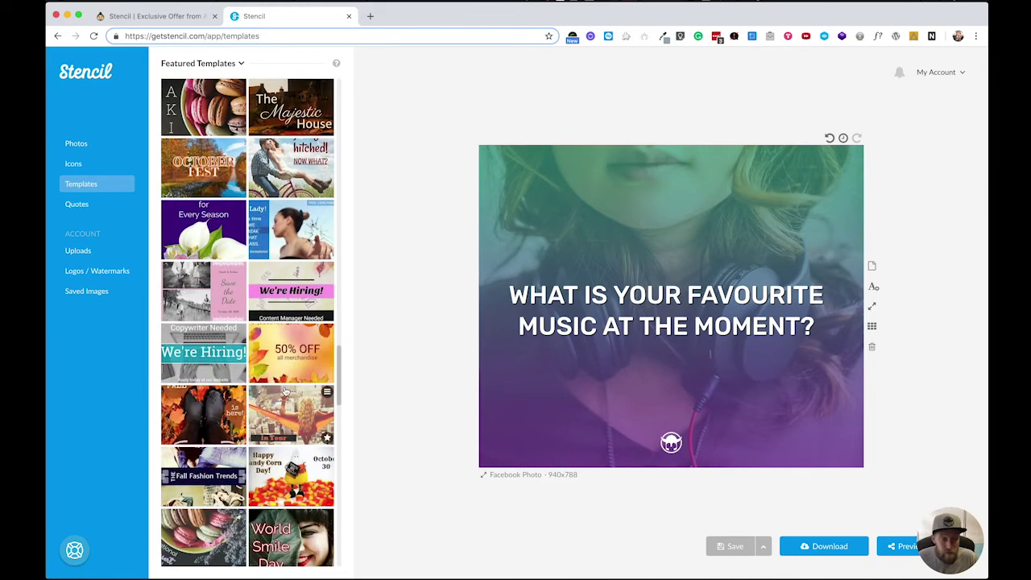
scroll(285, 392, down, 4)
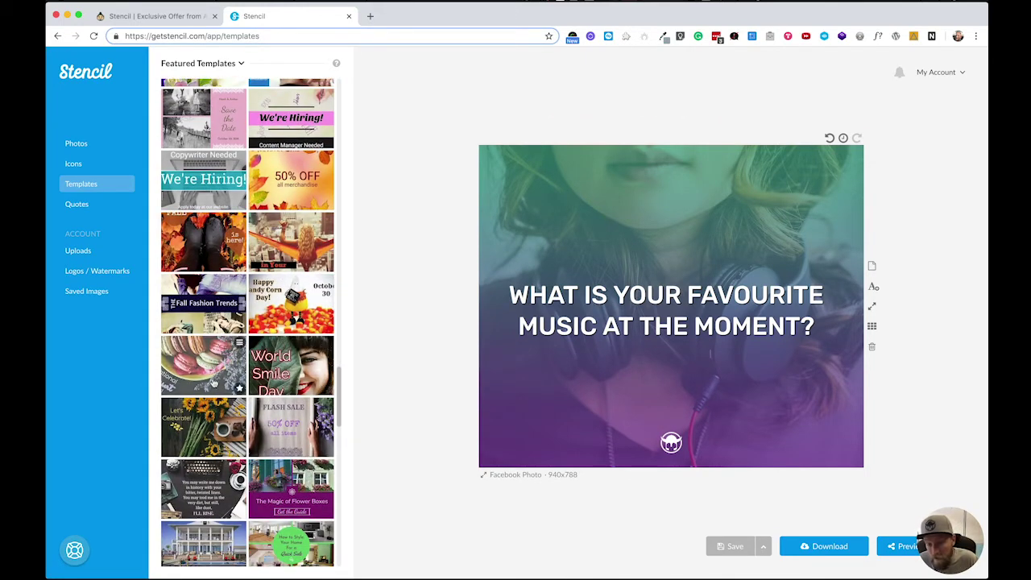
scroll(211, 457, down, 6)
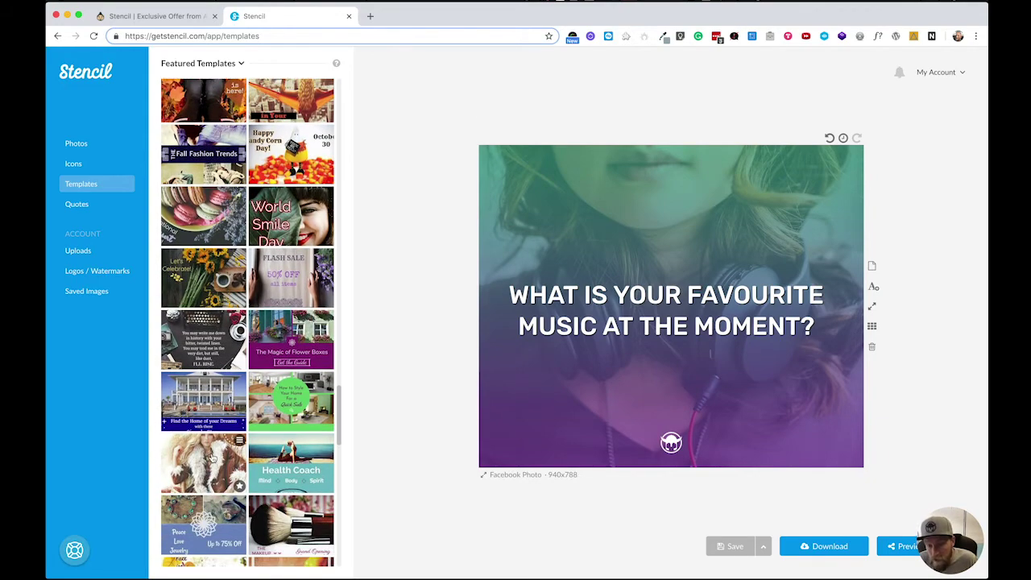
scroll(211, 457, up, 15)
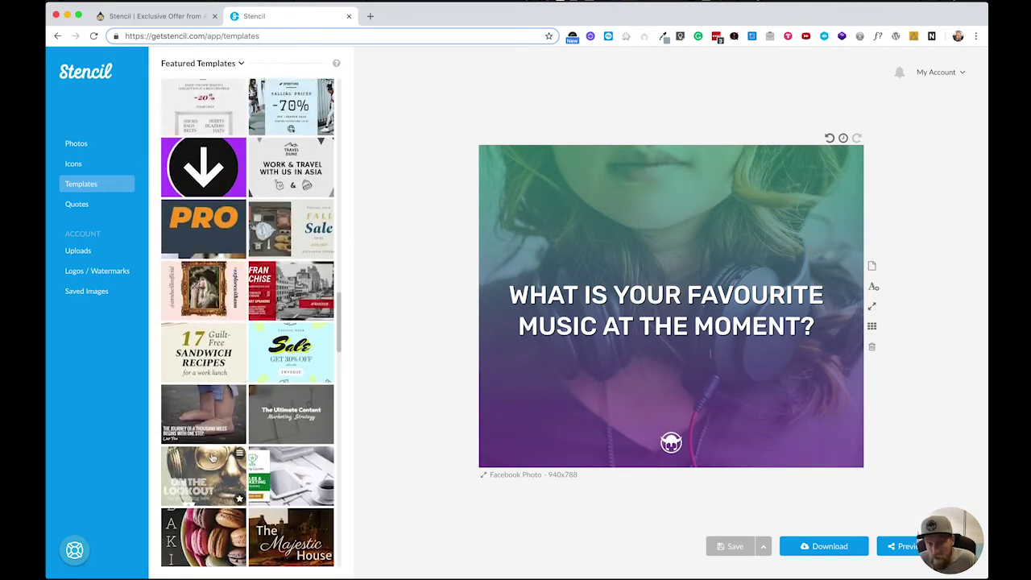
click(292, 430)
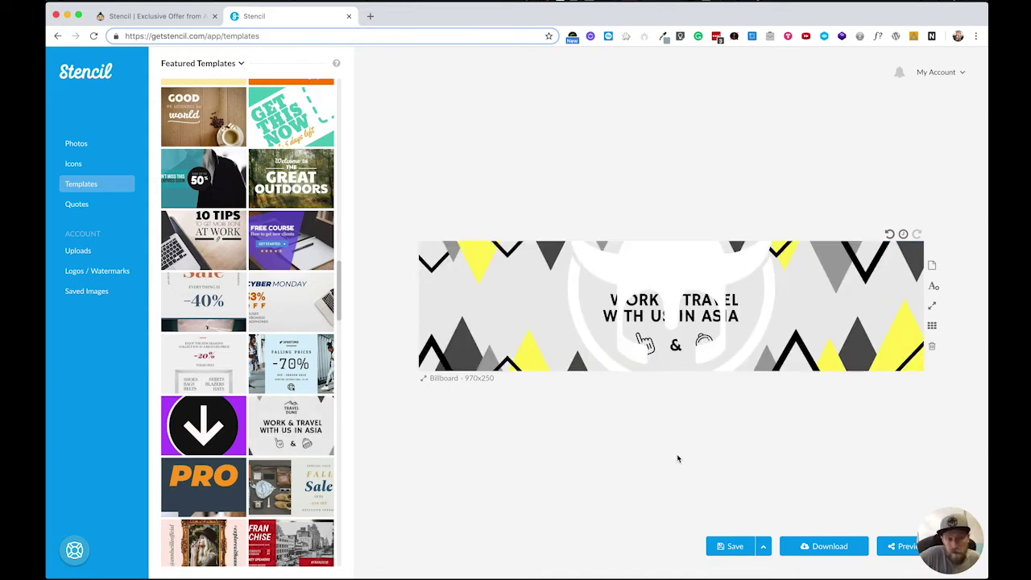
Step: Resize the Work & Travel design from 970x250 Billboard to 940x788 Facebook Photo
click(695, 264)
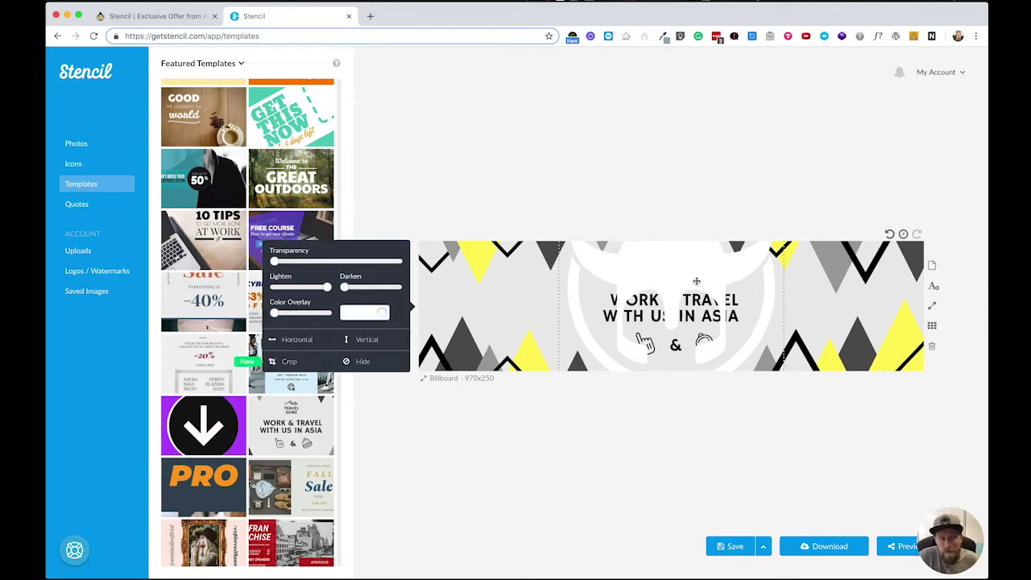
click(489, 468)
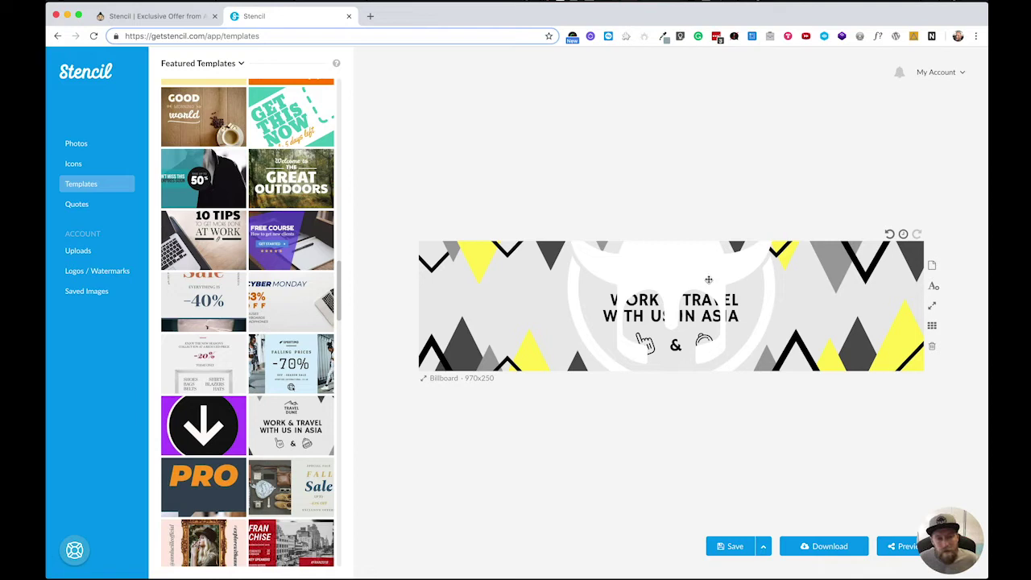
click(471, 385)
scroll(455, 384, up, 5)
click(461, 319)
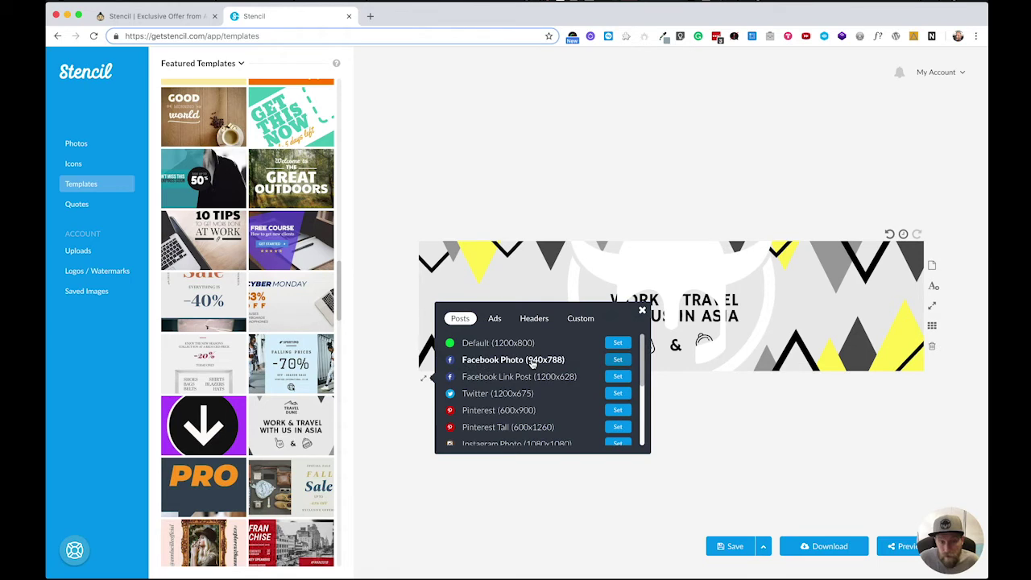
click(531, 362)
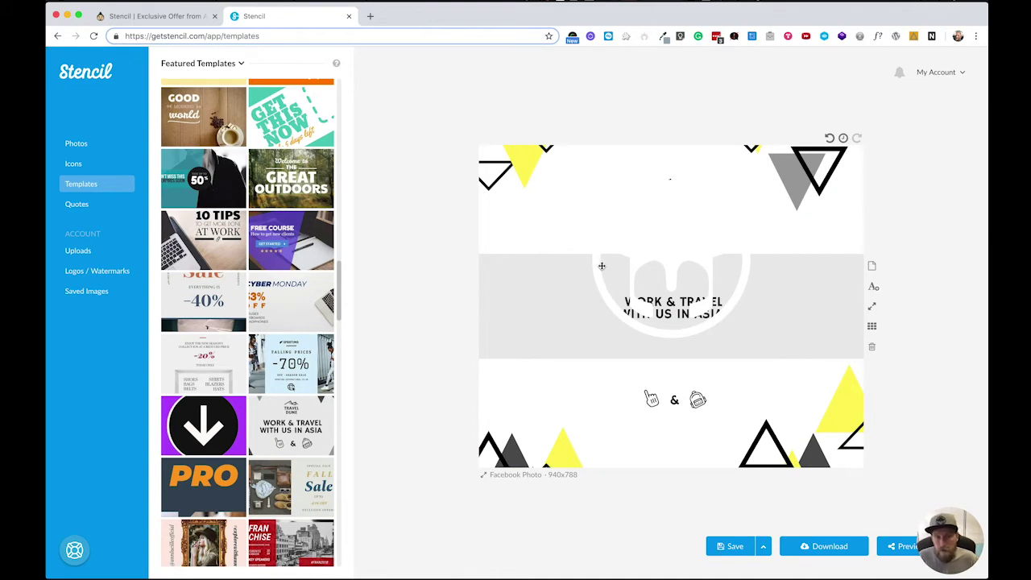
Step: Search stock photos for 'Beach' and set the first result as the background
click(79, 145)
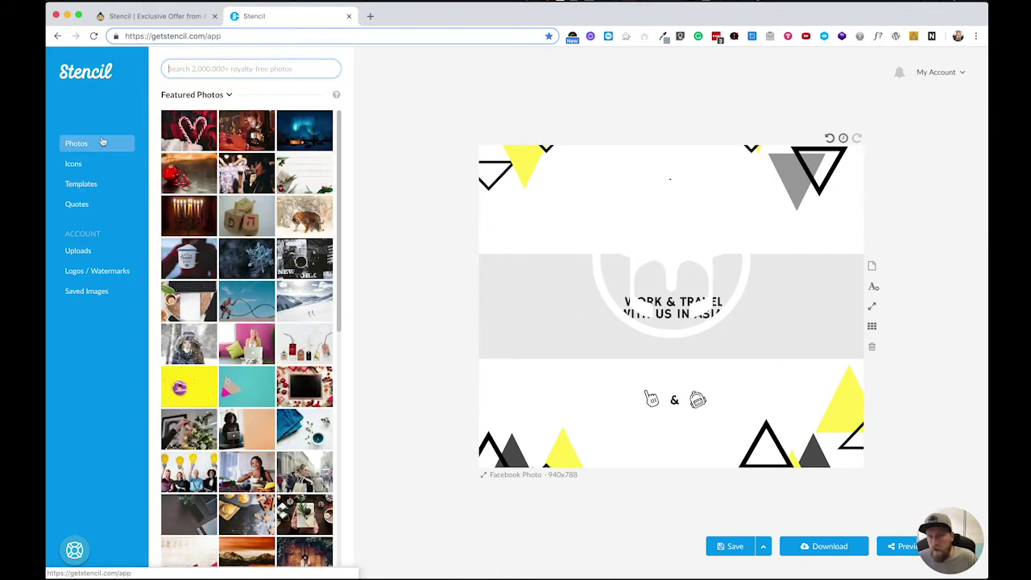
click(214, 68)
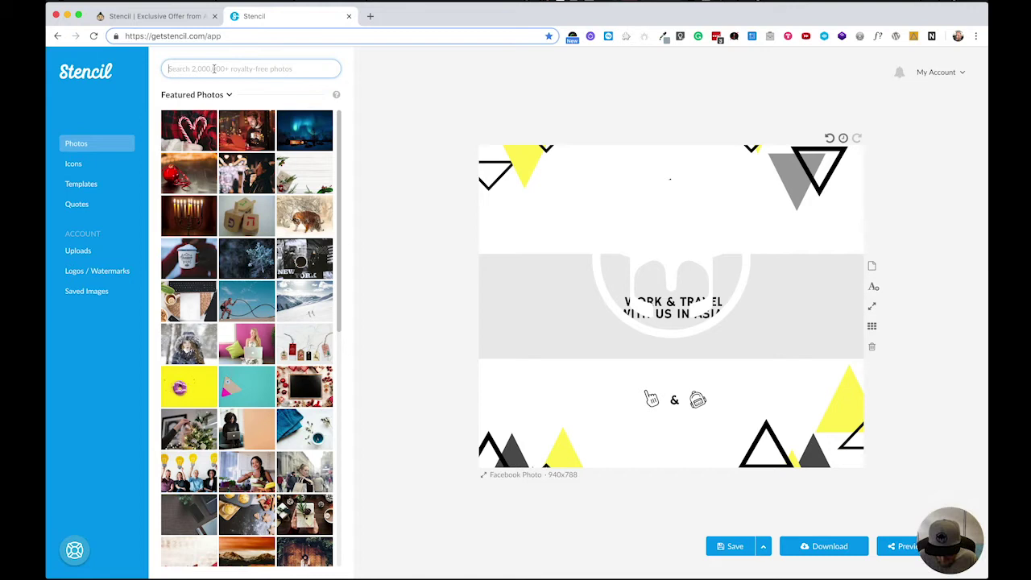
text(Beach)
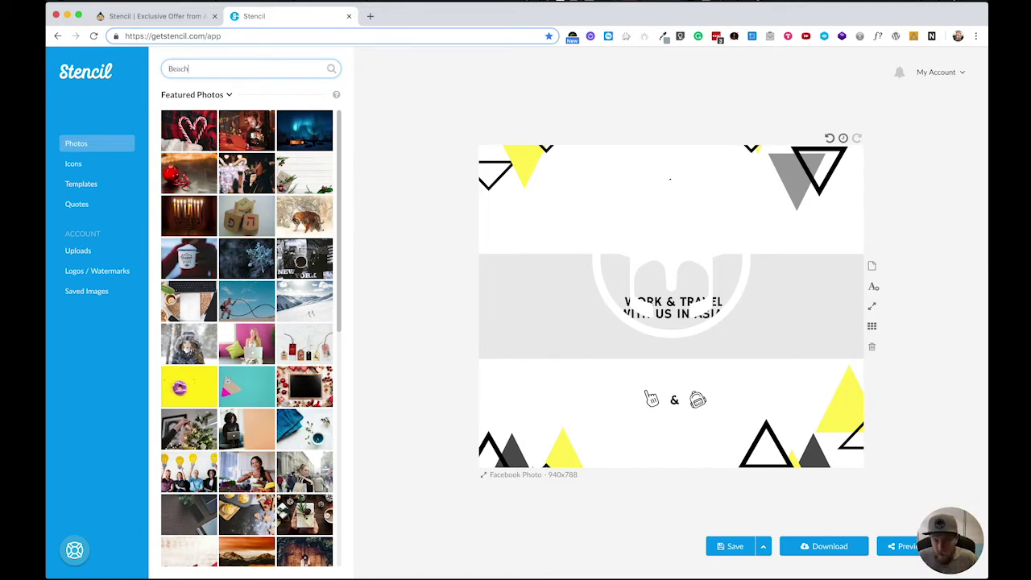
key(Return)
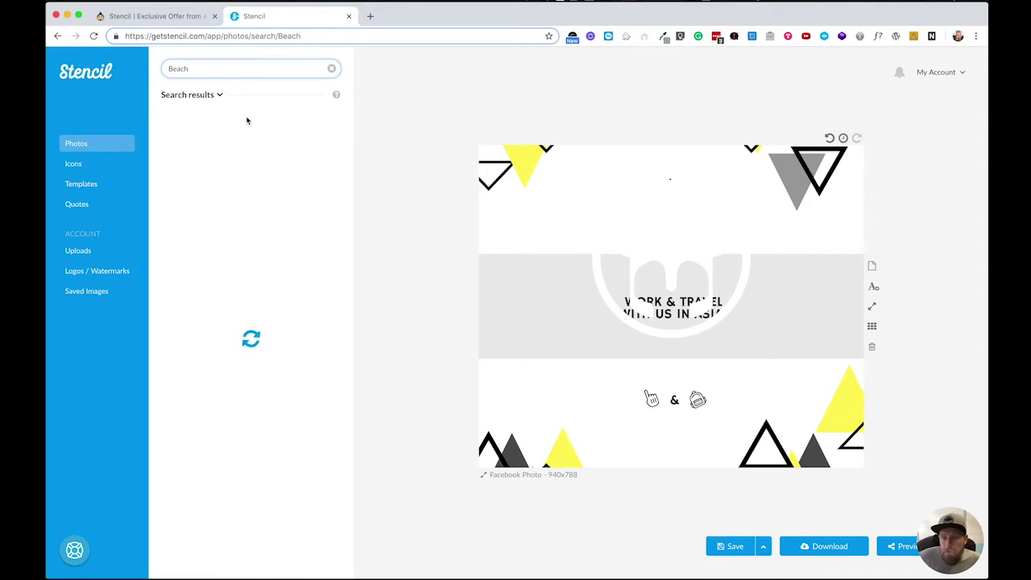
click(189, 134)
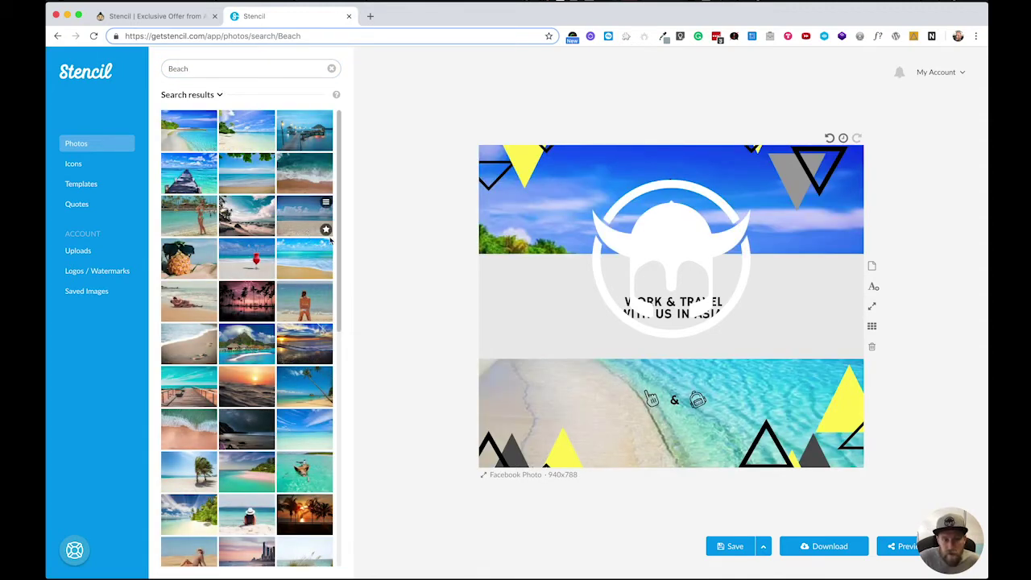
Step: Delete the grey middle band and the white helmet logo
click(804, 286)
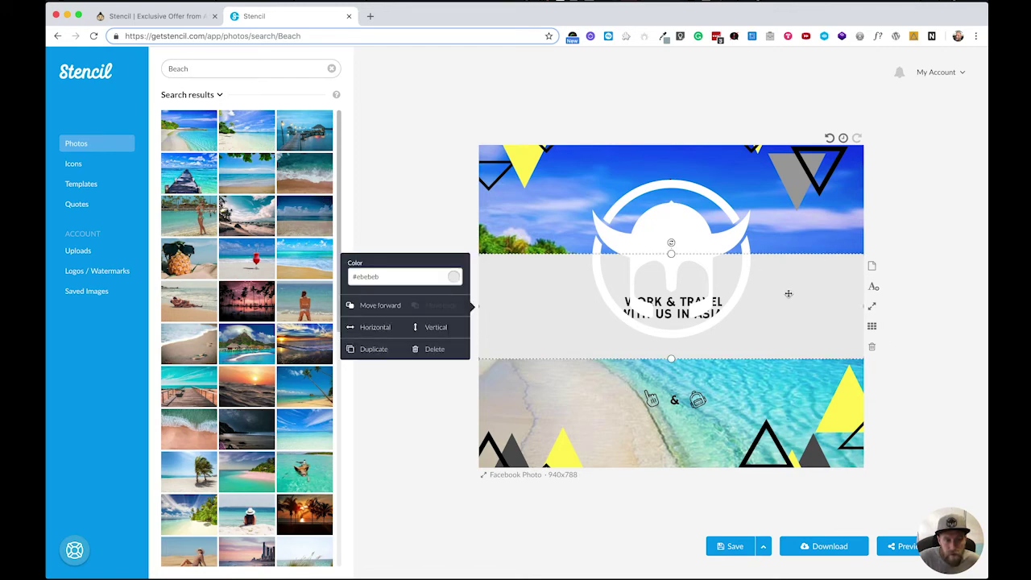
key(Delete)
click(693, 243)
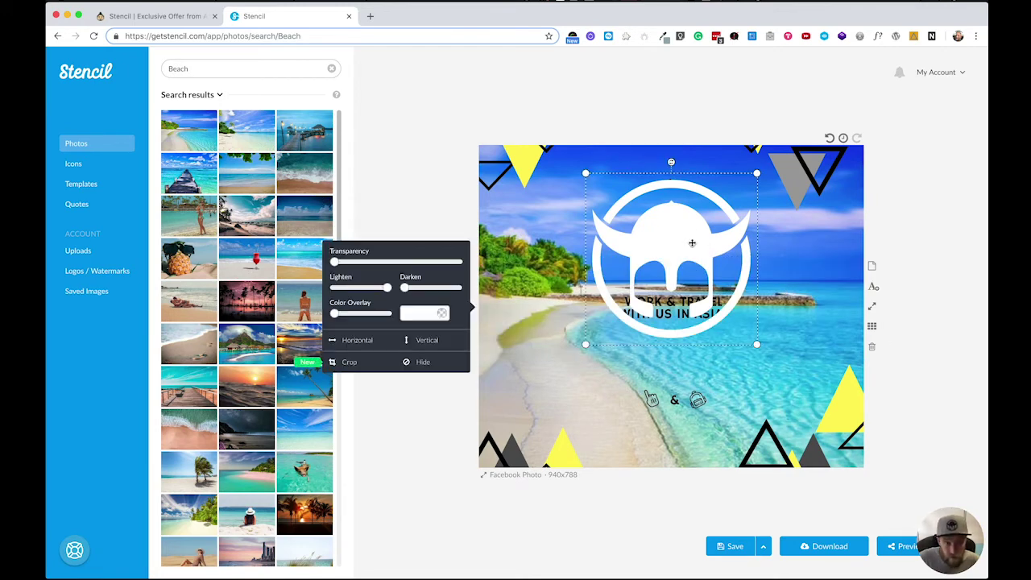
key(Delete)
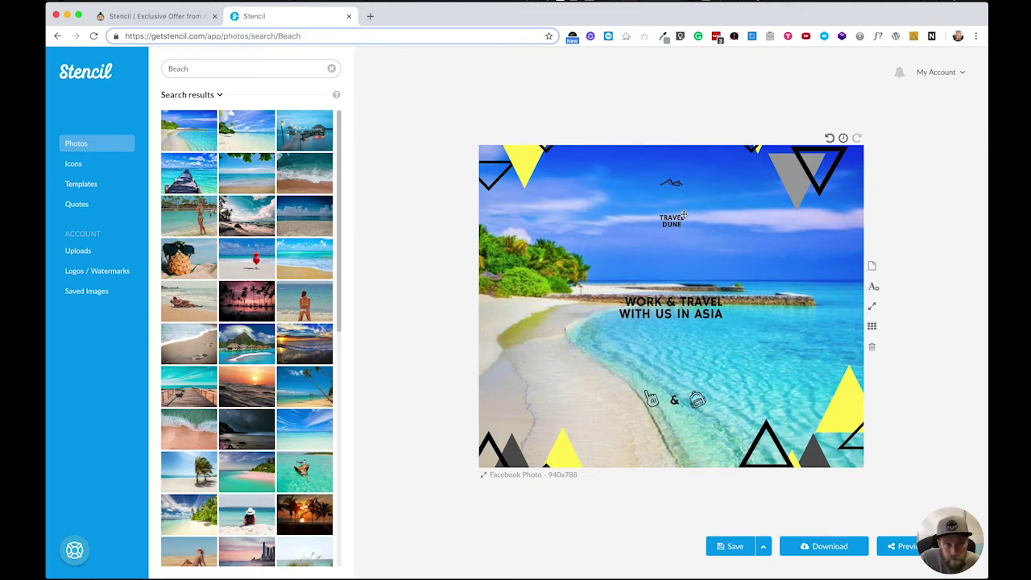
Step: Move the TRAVEL DUNE logo text up toward the top centre
click(675, 224)
drag(675, 222, 674, 198)
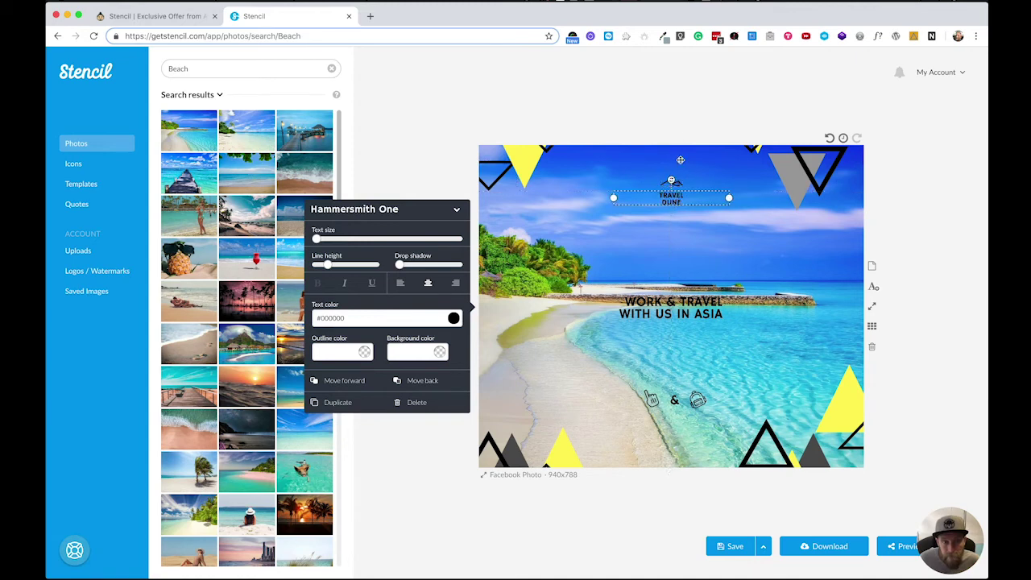
click(685, 115)
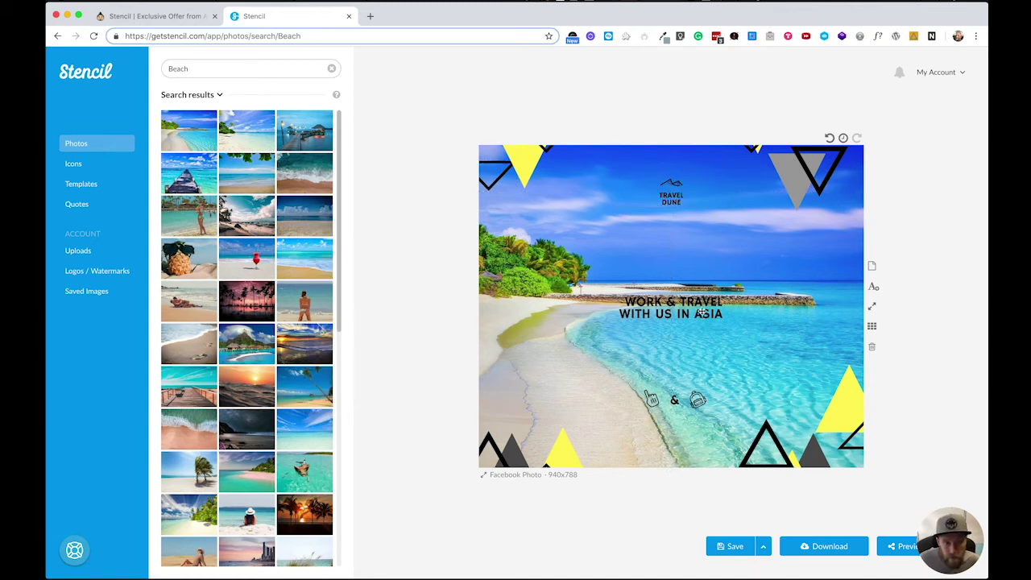
Step: Delete the hand, & and backpack elements below the headline
click(697, 400)
click(692, 406)
click(675, 400)
key(Delete)
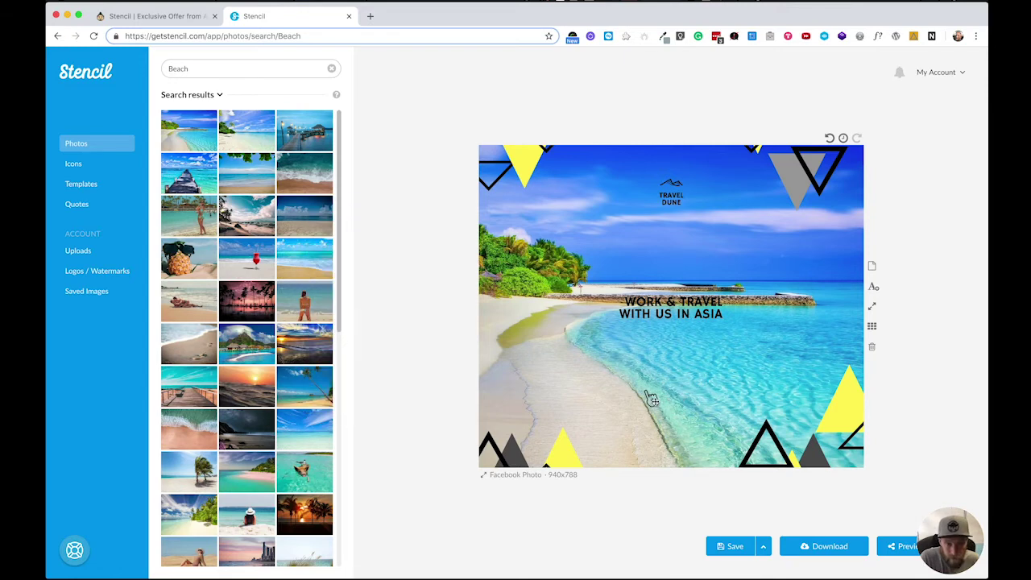
Step: Nudge the grey triangle at the top right slightly upward
click(756, 444)
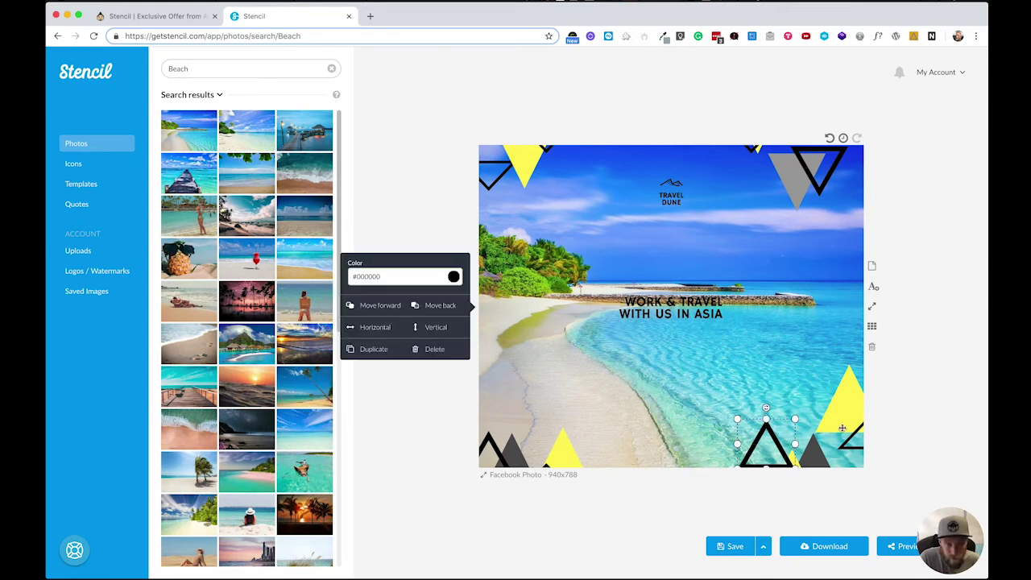
click(794, 170)
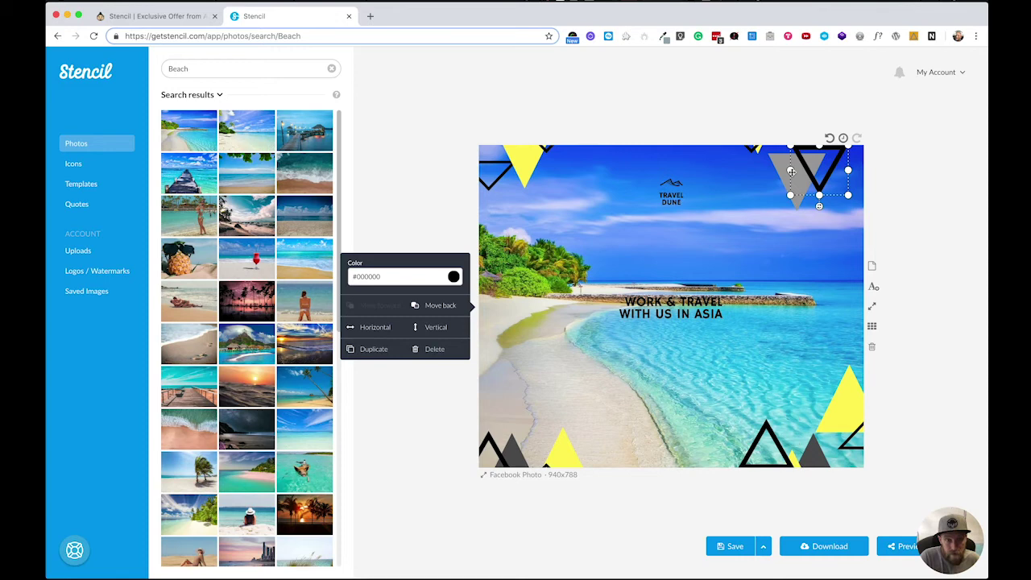
drag(775, 167, 778, 161)
click(900, 200)
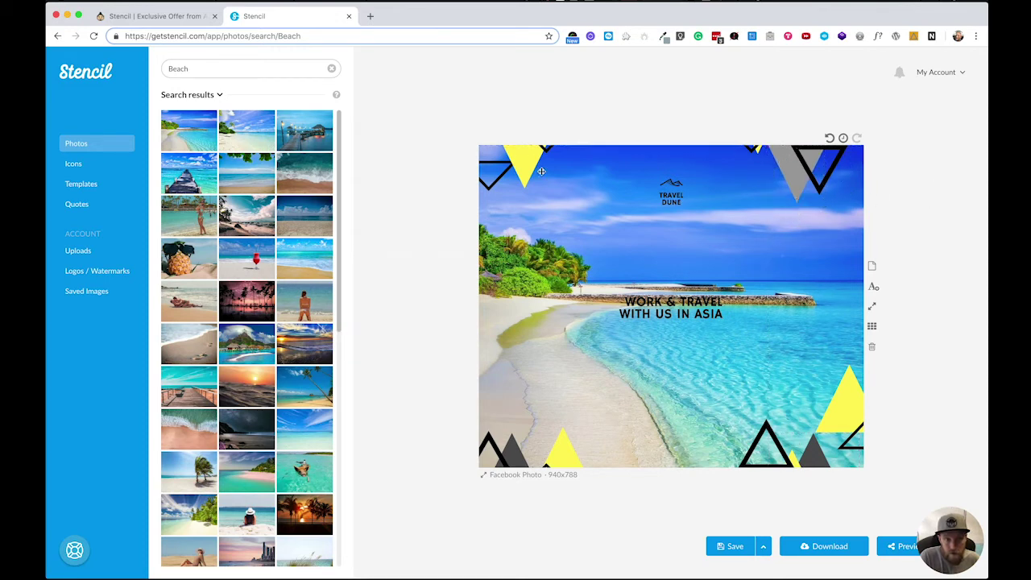
Step: Shift the WORK & TRAVEL WITH US IN ASIA headline slightly lower
click(683, 314)
drag(683, 314, 683, 333)
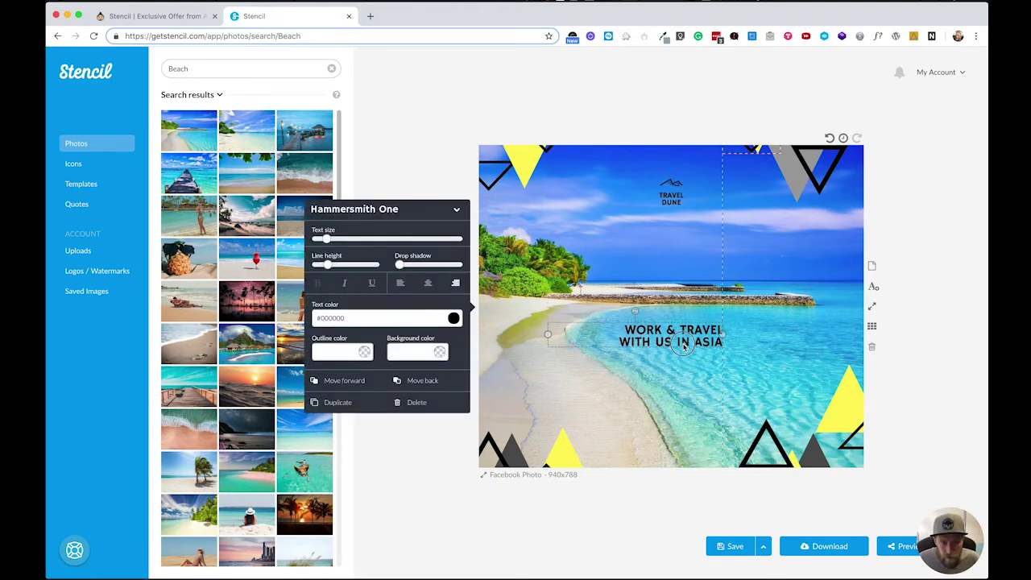
drag(684, 345, 682, 343)
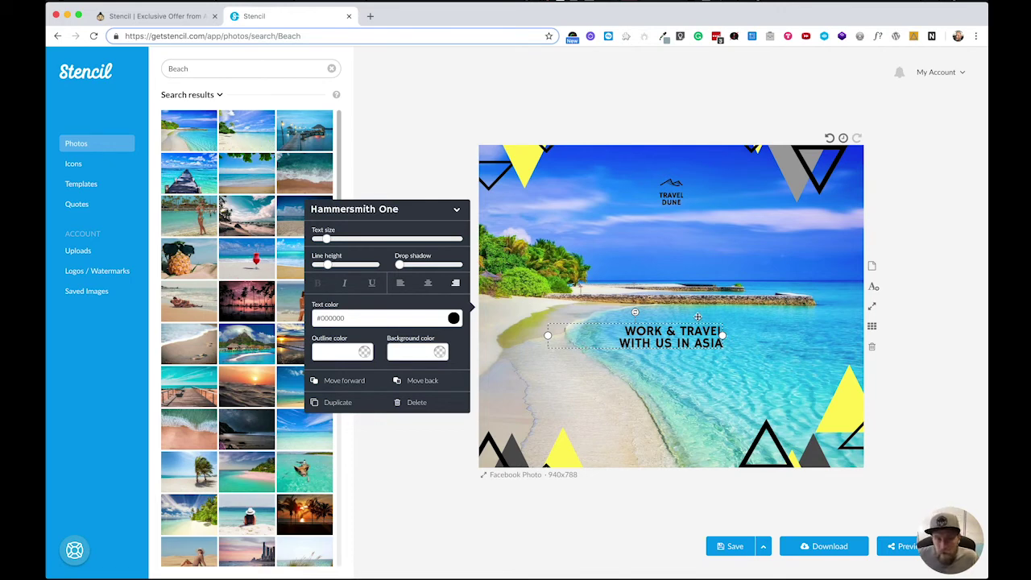
click(752, 344)
click(707, 342)
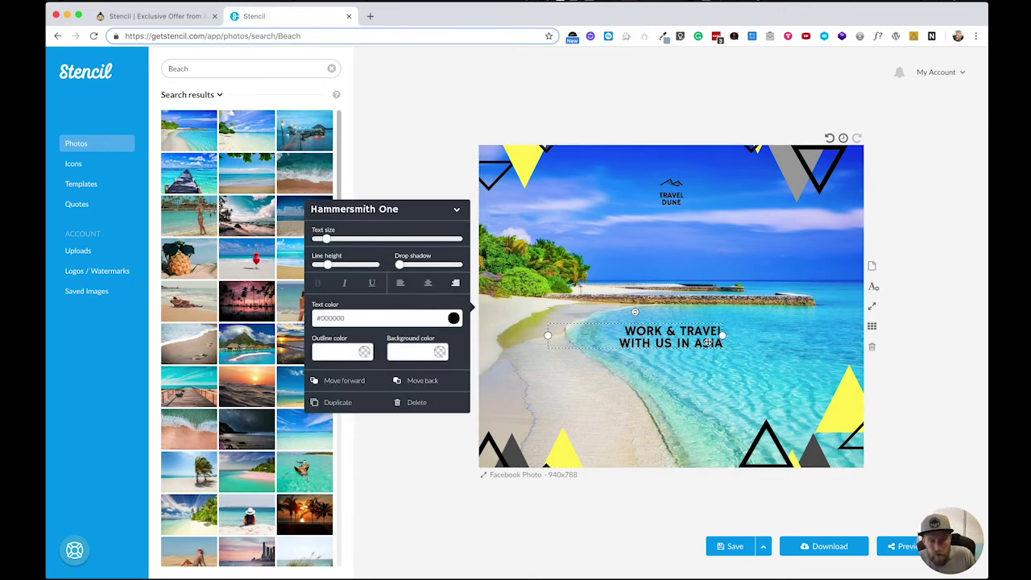
Step: Set the headline font to Rubik Medium from My Fonts
click(457, 210)
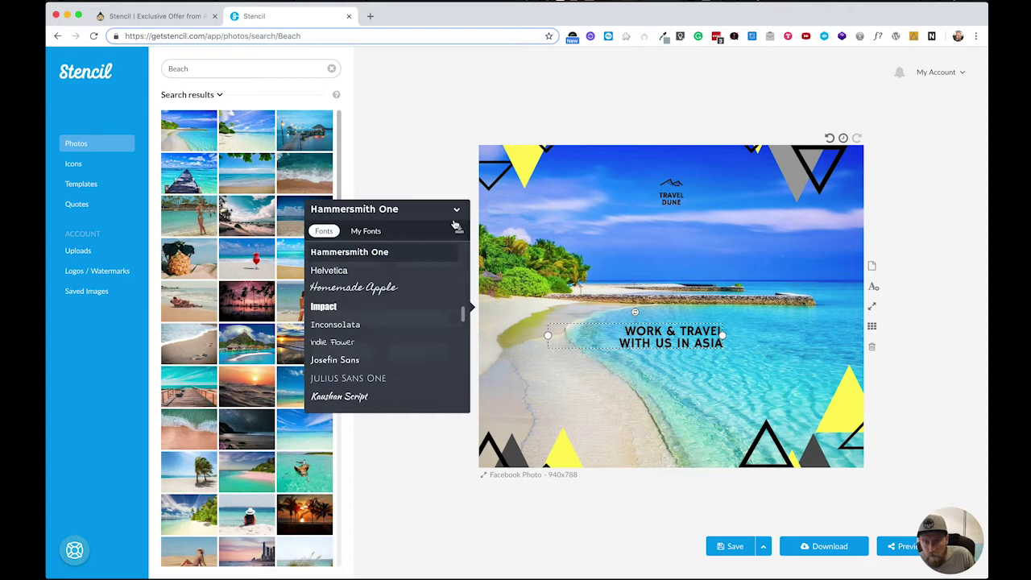
scroll(420, 281, down, 10)
scroll(420, 282, up, 15)
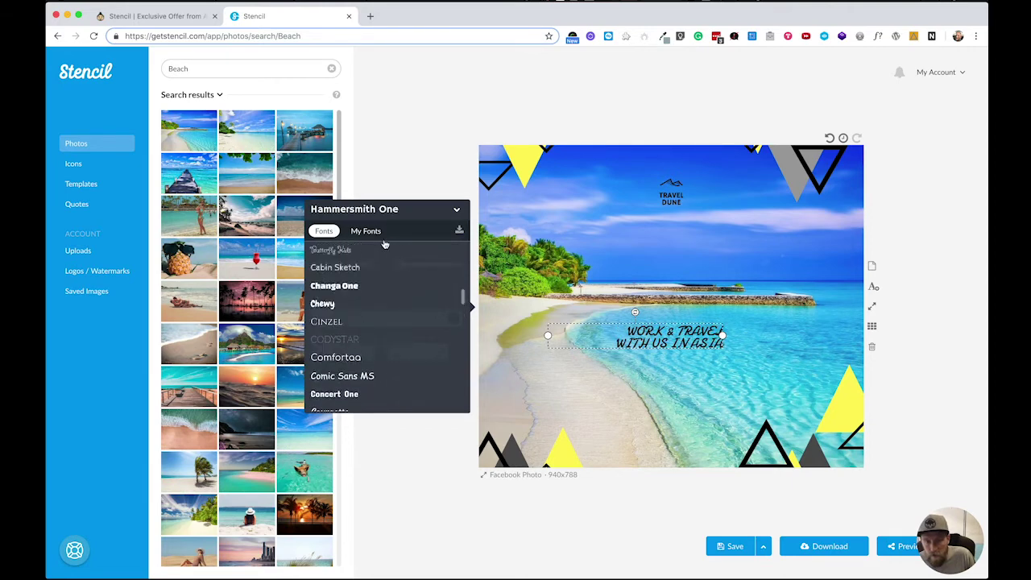
click(367, 231)
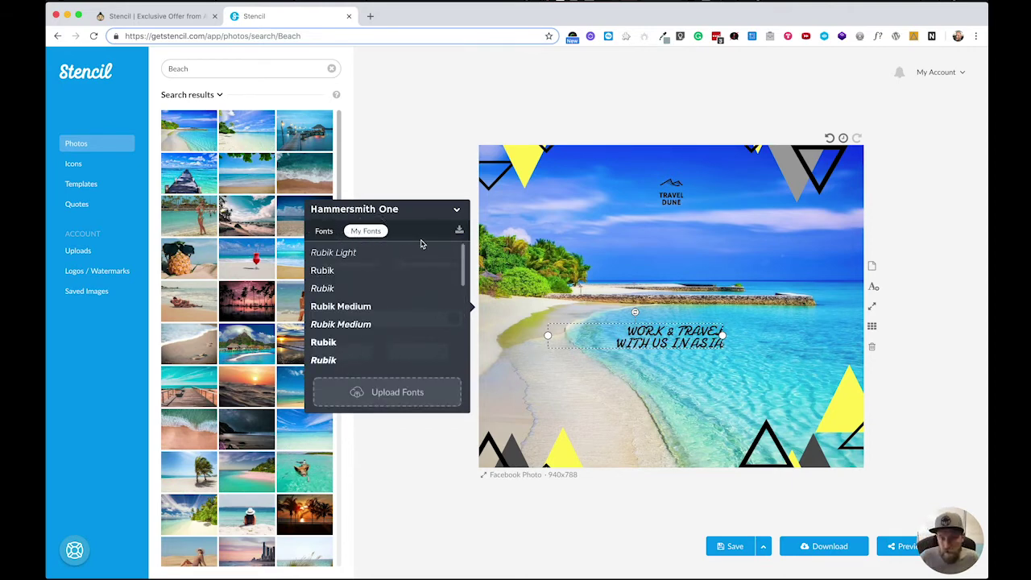
scroll(333, 343, down, 3)
scroll(333, 344, up, 2)
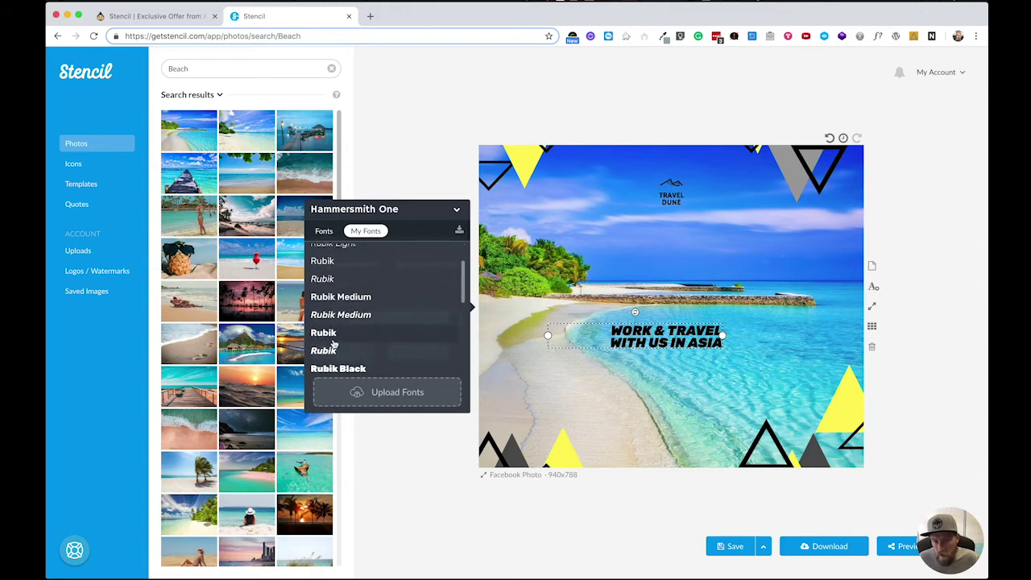
scroll(348, 302, up, 1)
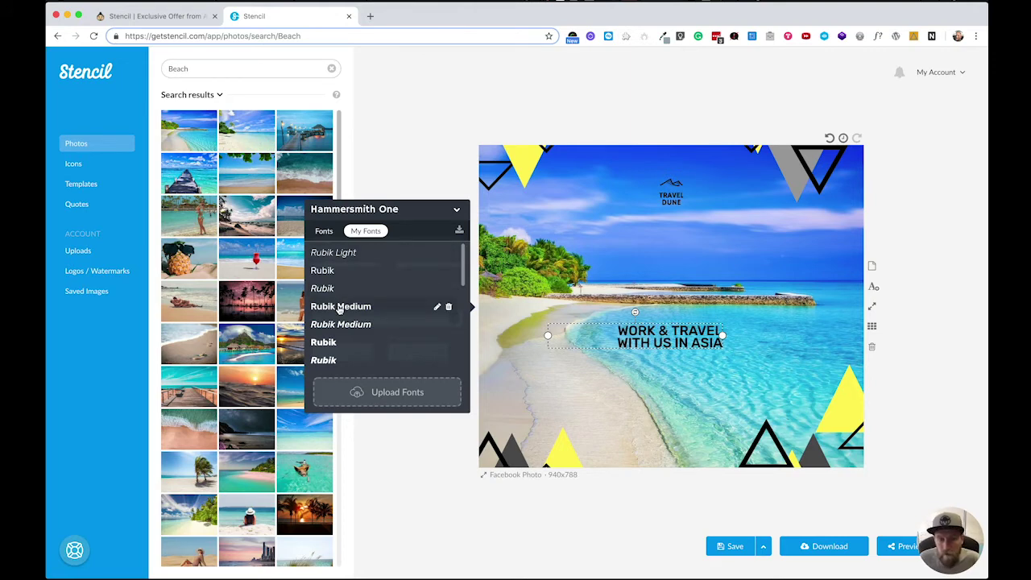
click(339, 308)
Step: Enlarge the headline text, centre-align its lines and move it to the canvas centre
drag(329, 246, 332, 246)
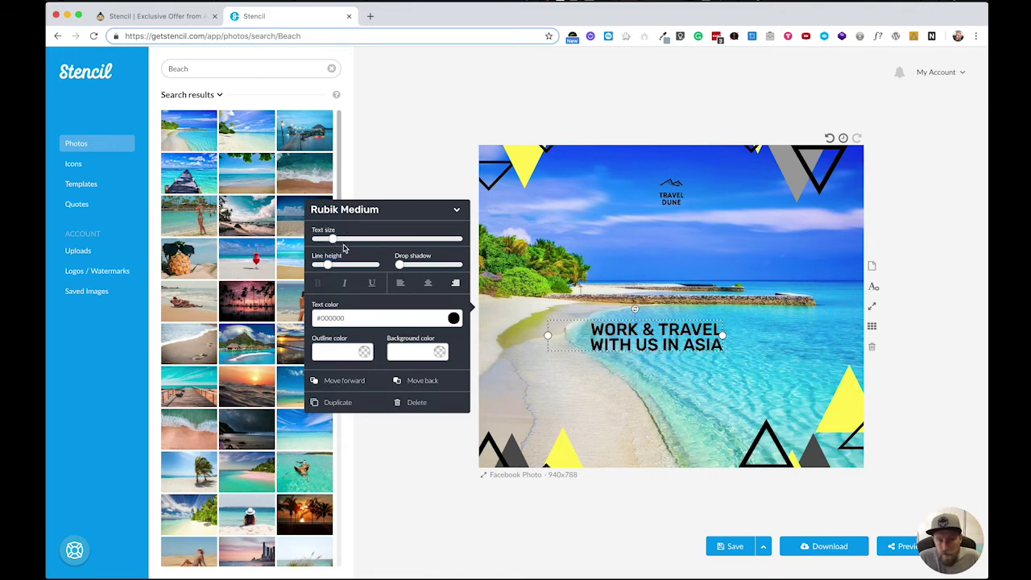
click(428, 283)
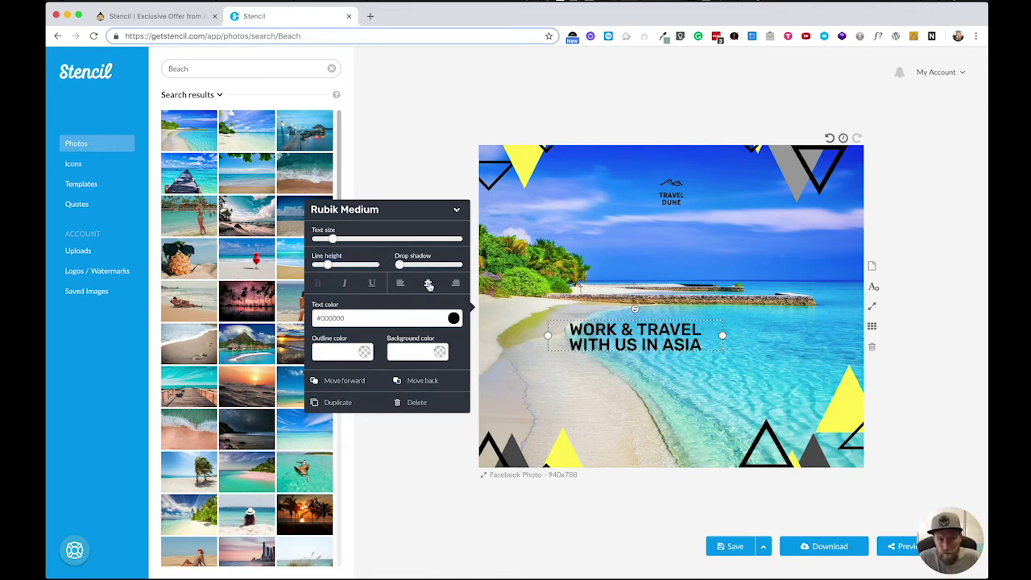
drag(657, 342, 695, 345)
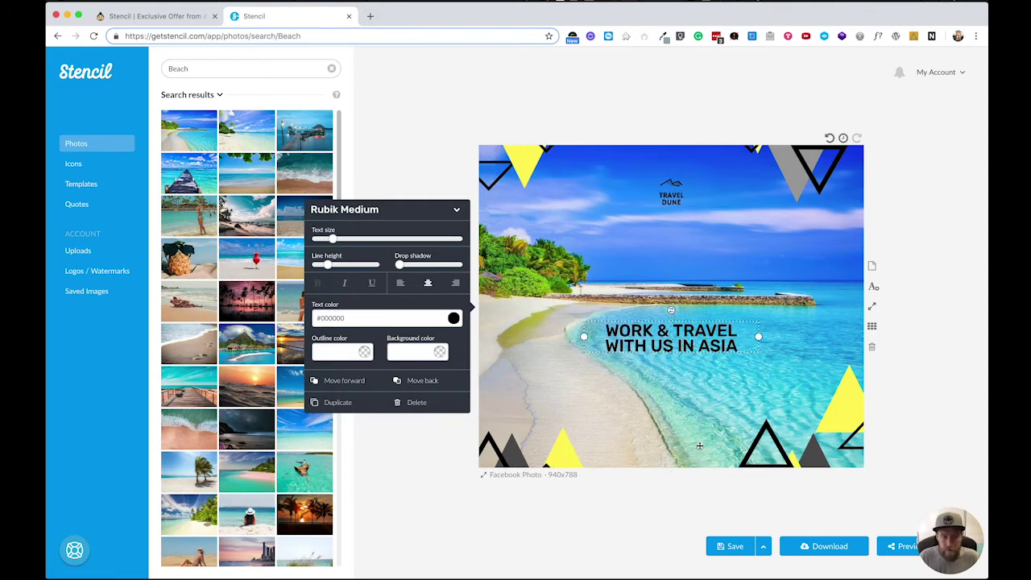
Step: Increase the headline's line spacing, leaving it without a drop shadow
drag(400, 265, 424, 270)
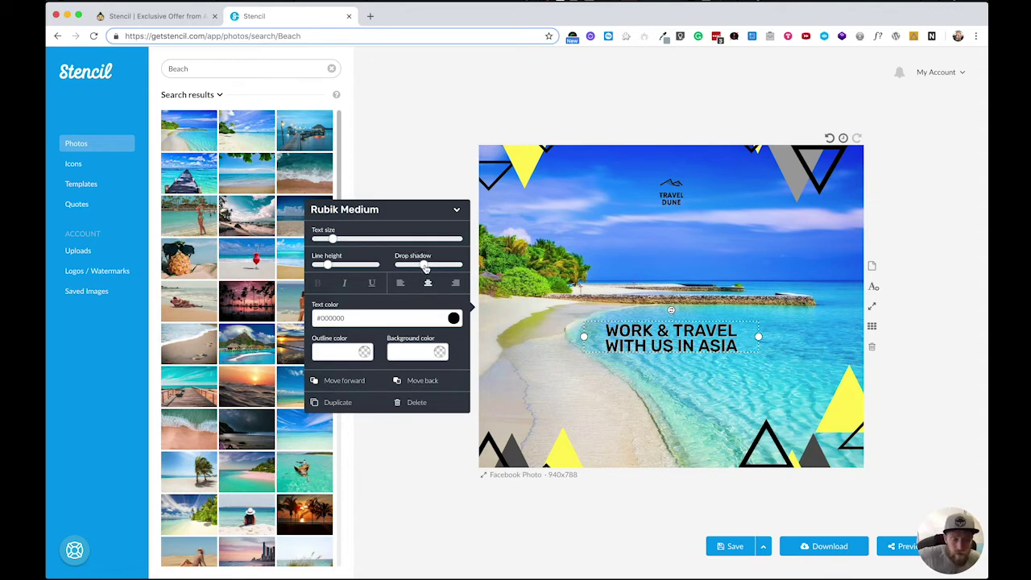
drag(425, 268, 426, 269)
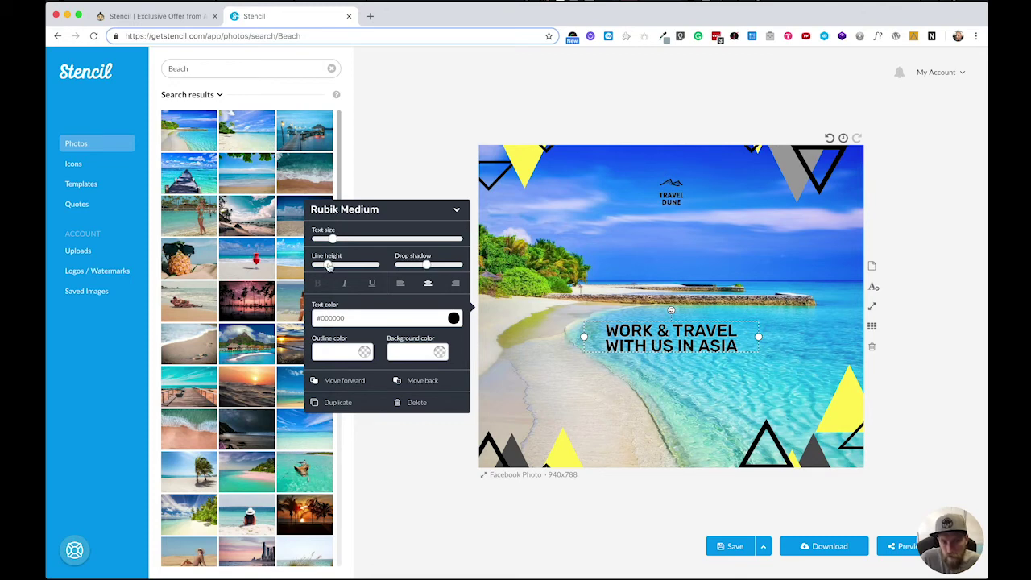
drag(328, 267, 339, 267)
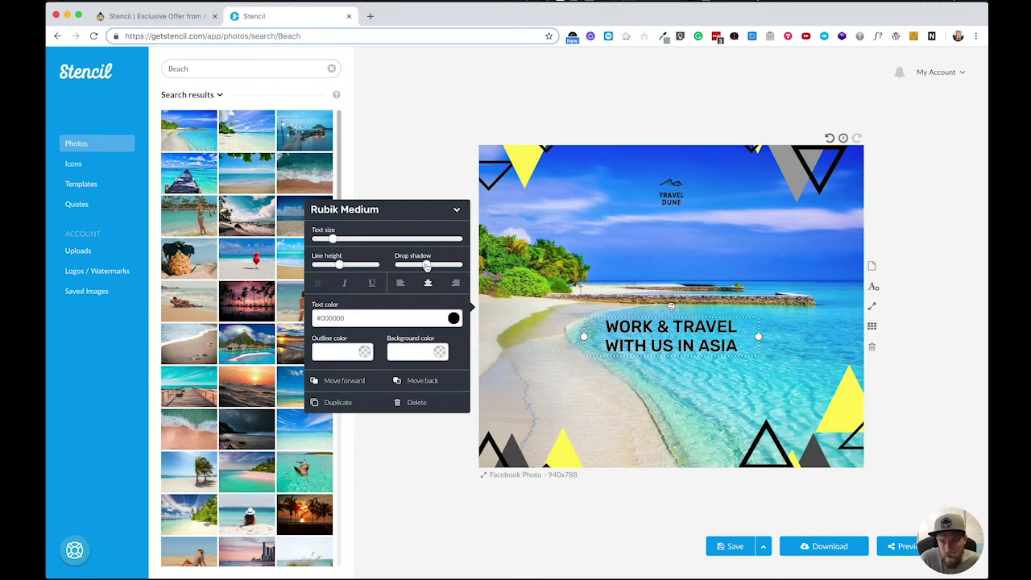
drag(427, 267, 398, 266)
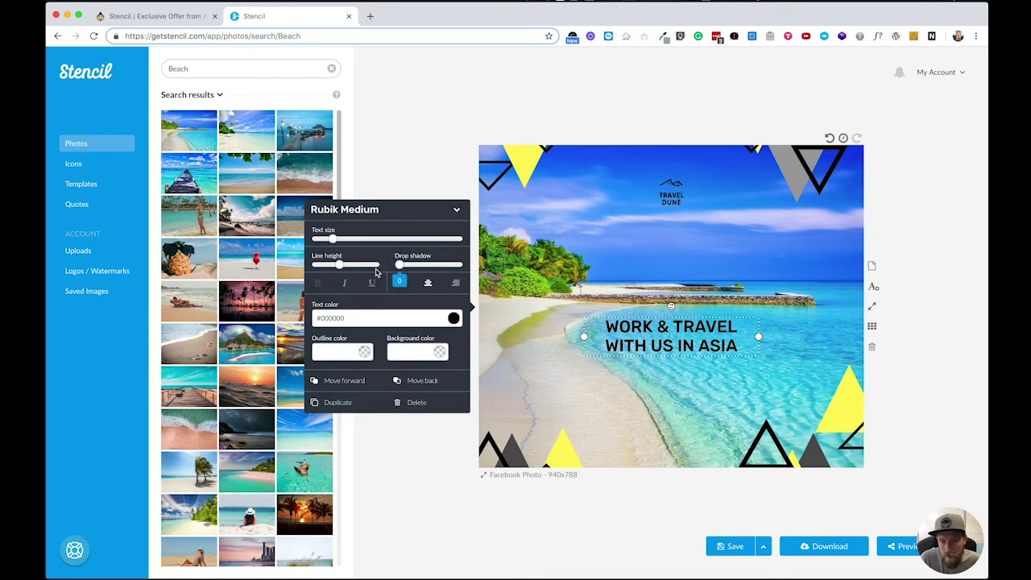
Step: Give the headline a yellow-green #daff1f outline and close the colour and font panels
click(367, 355)
mouse_move(285, 255)
mouse_down()
mouse_move(325, 233)
mouse_move(346, 262)
mouse_move(346, 302)
mouse_up()
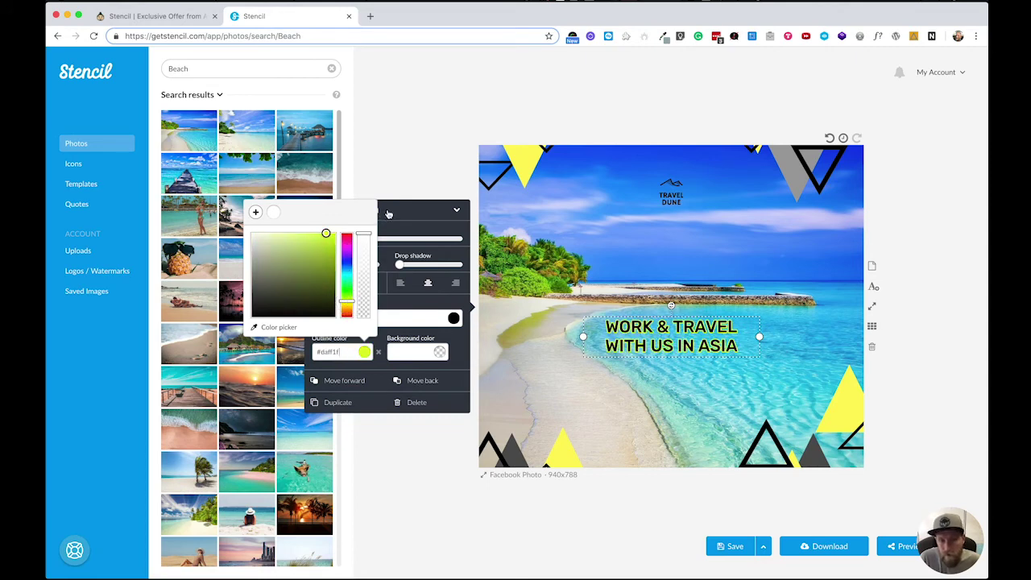
click(388, 212)
click(387, 212)
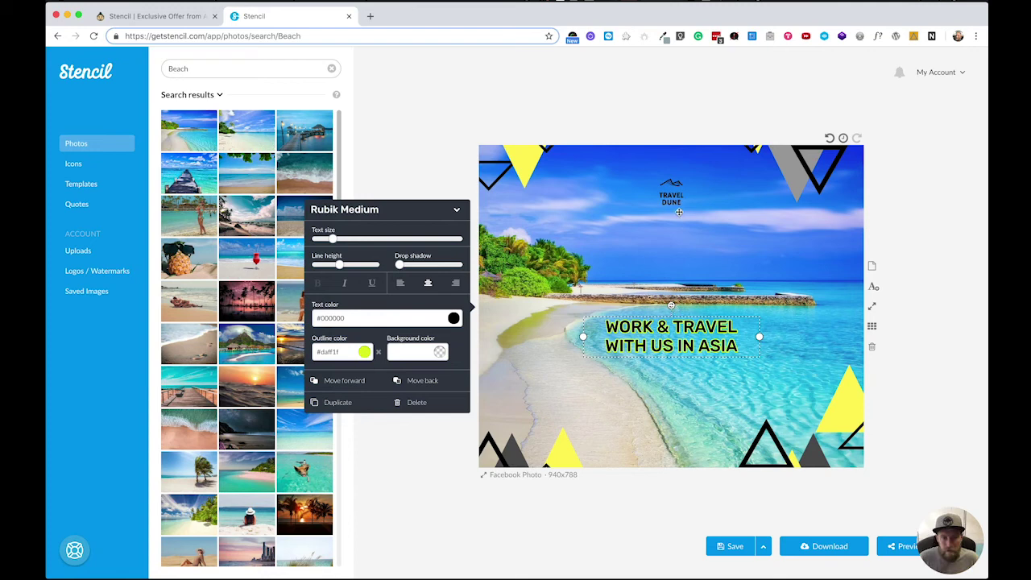
click(435, 455)
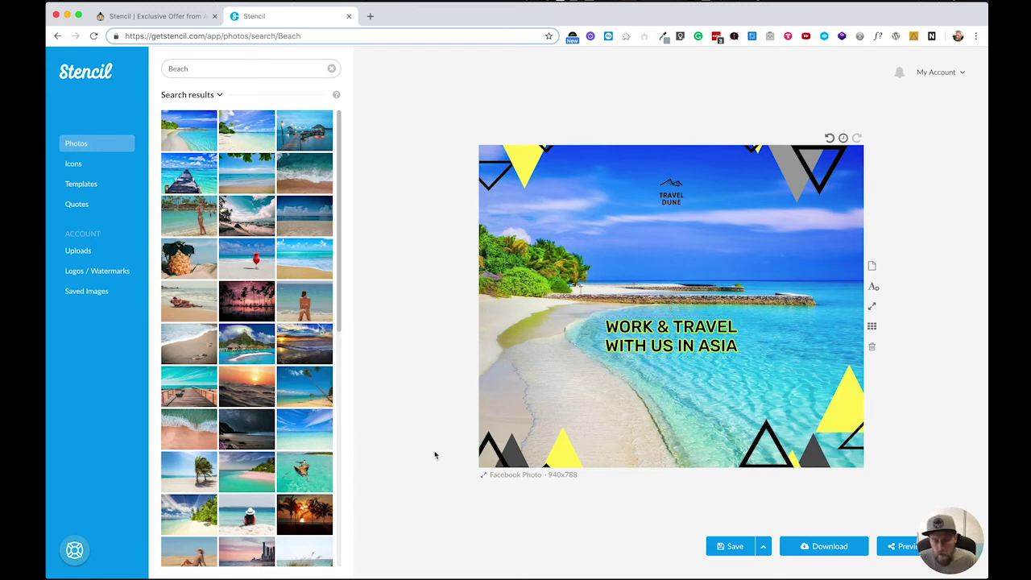
Step: Clear the 'Beach' photo search, switch to icons, and nudge the headline up slightly
click(210, 69)
double_click(179, 70)
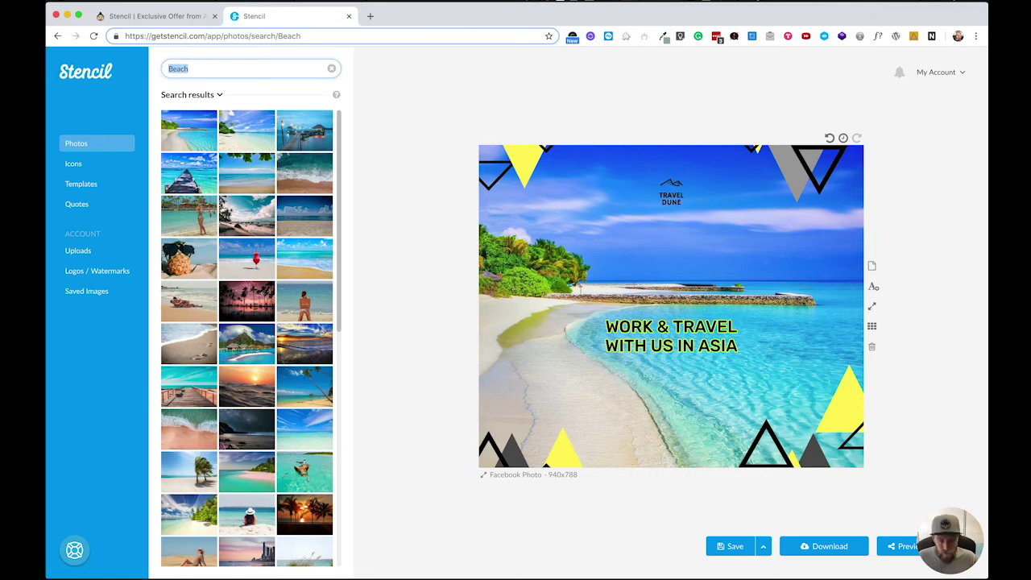
key(BackSpace)
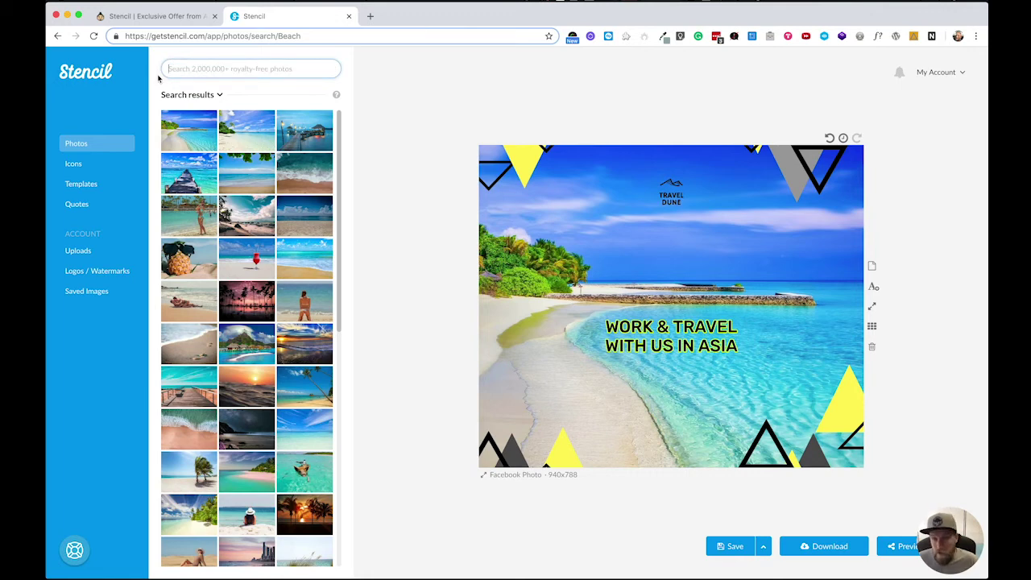
click(90, 164)
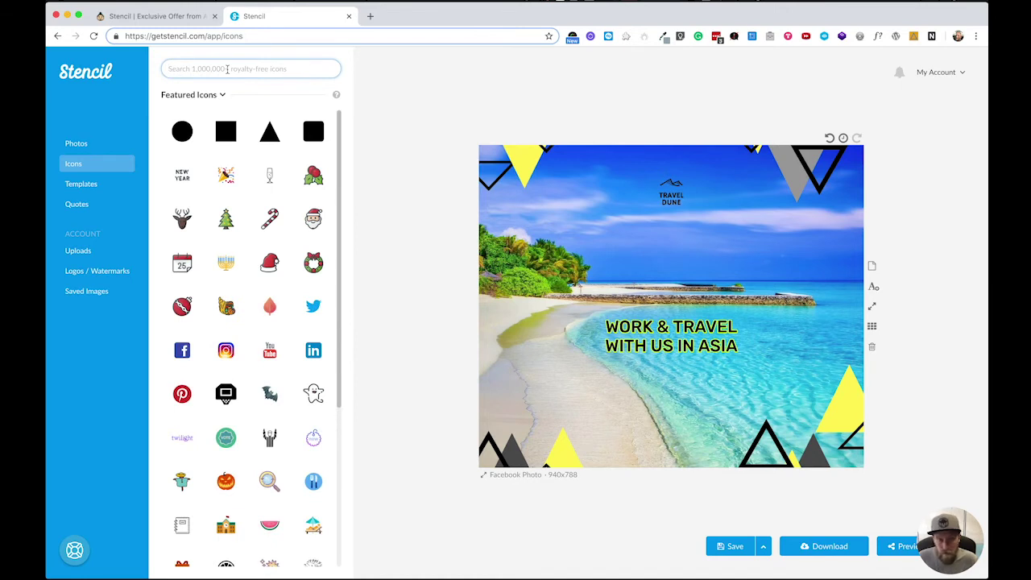
drag(691, 346, 691, 335)
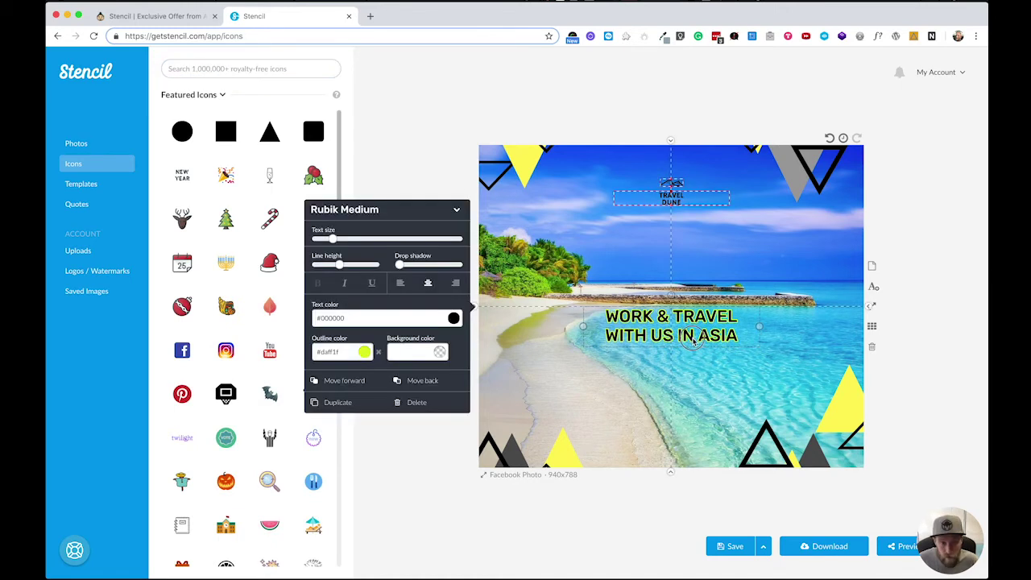
Step: Search icons for 'money' and place a shrunken credit-card icon below the headline
click(276, 71)
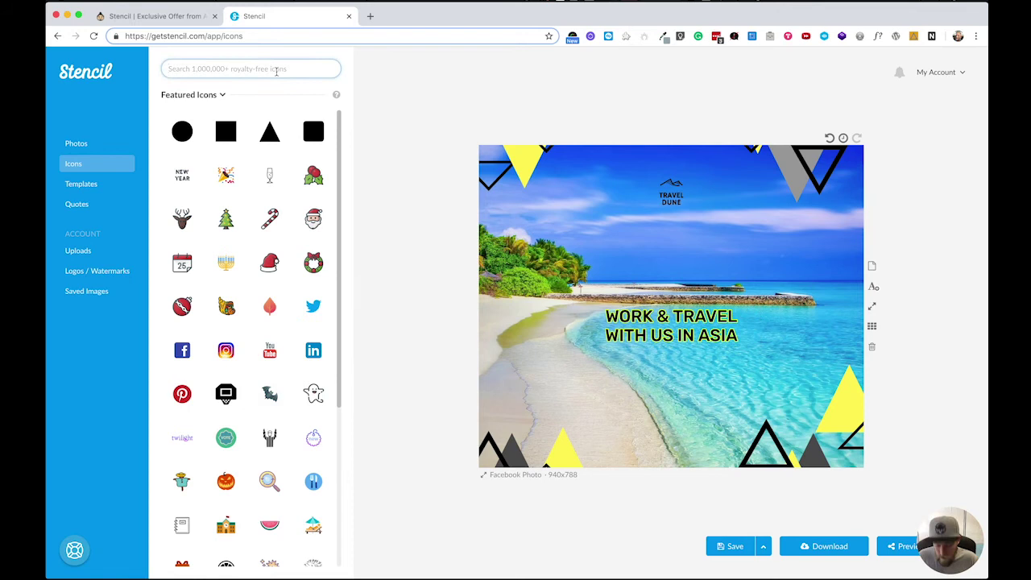
text(money)
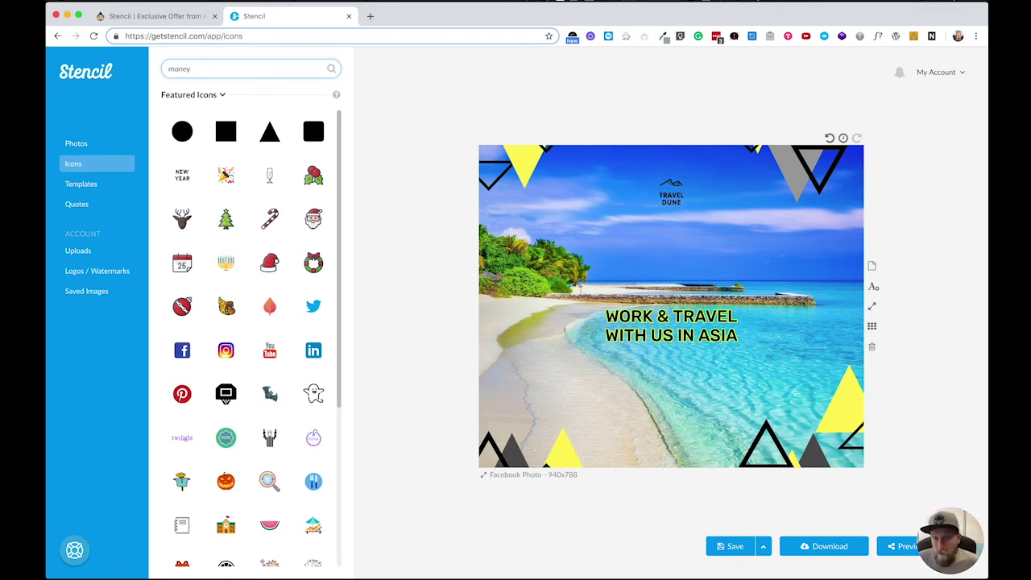
key(Return)
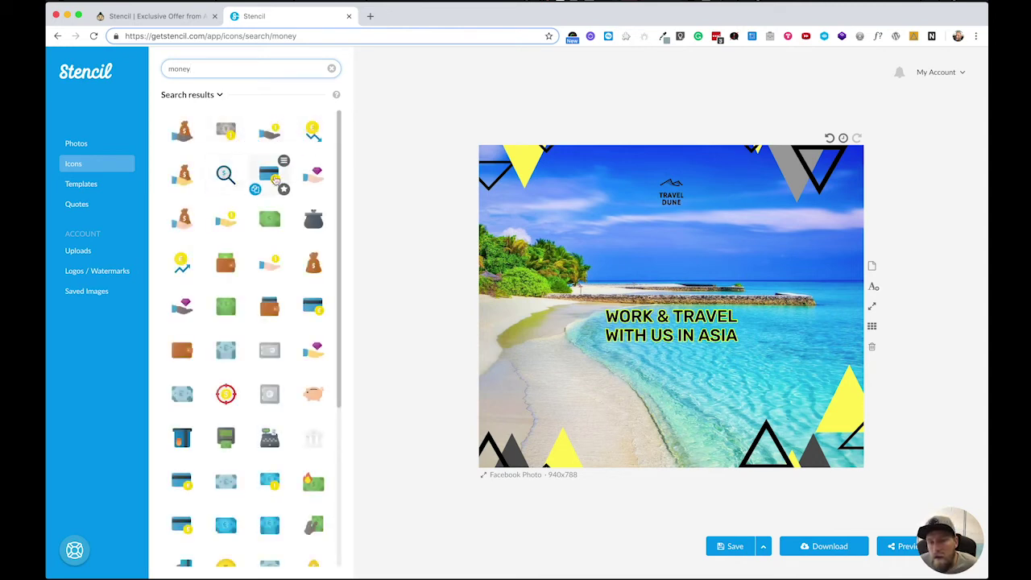
drag(275, 180, 681, 365)
drag(678, 317, 674, 378)
click(718, 393)
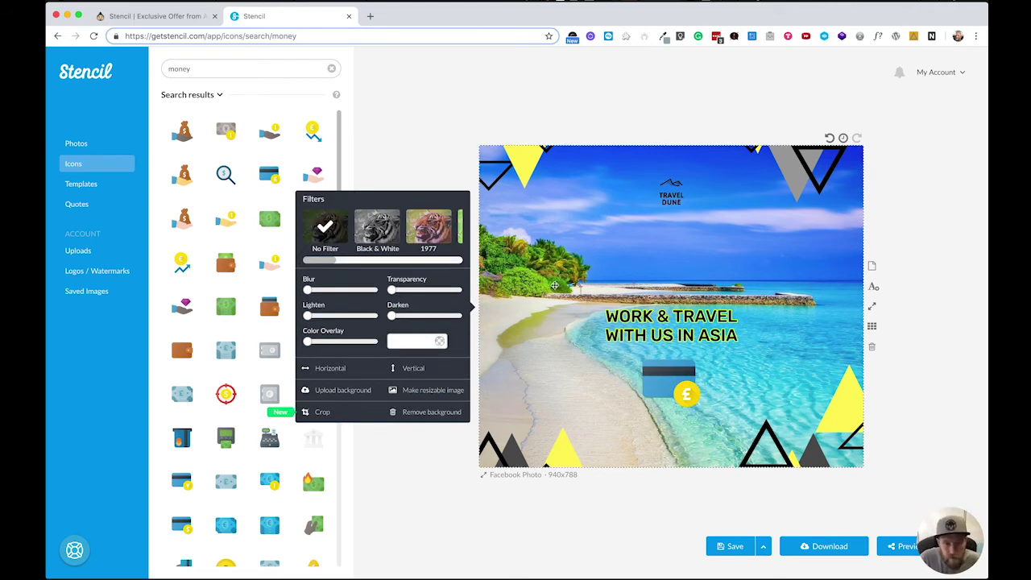
click(684, 389)
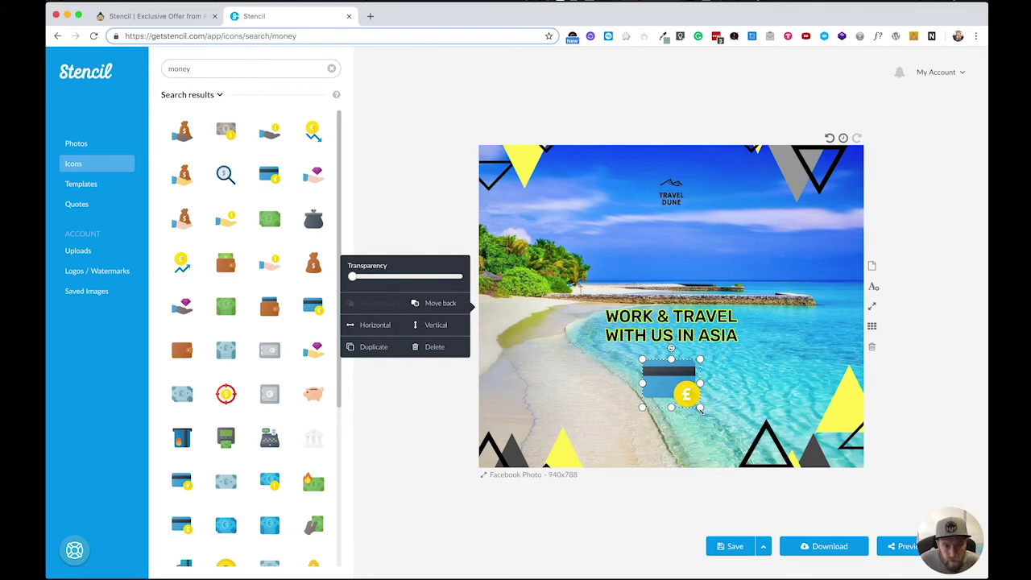
drag(700, 409, 681, 390)
click(827, 312)
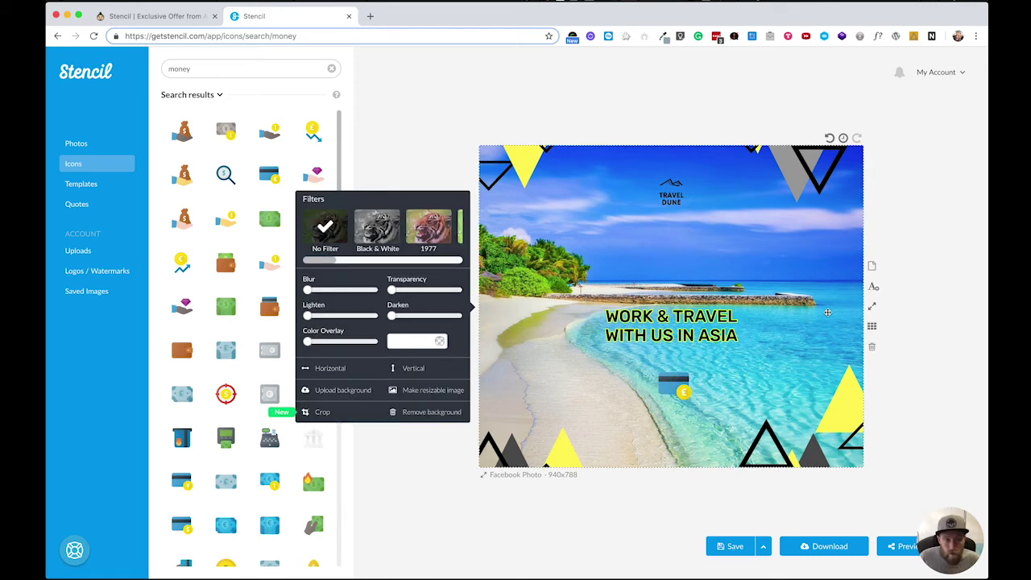
click(936, 216)
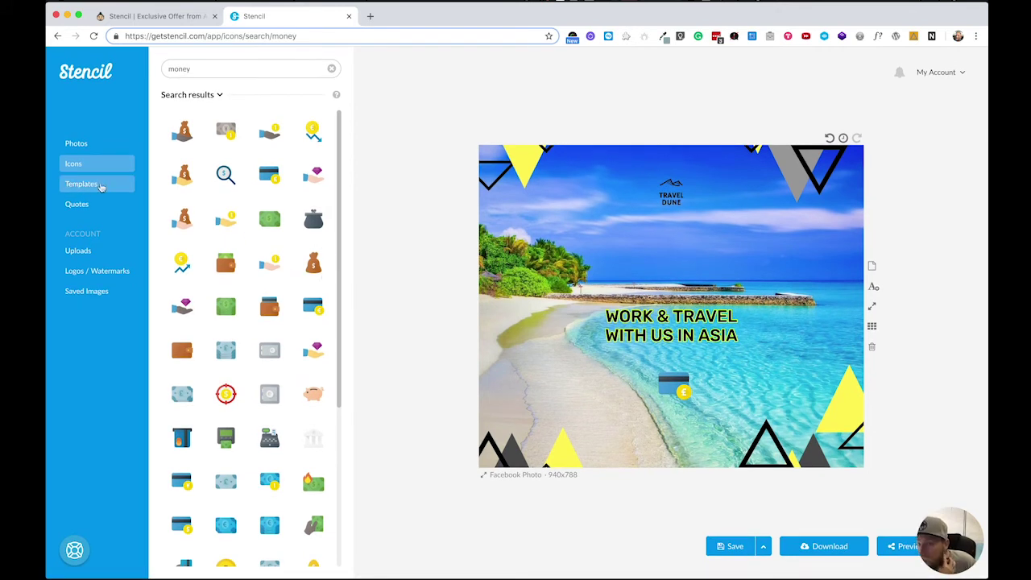
Step: Search the quotes library for 'einstein' and add the optical delusion quote
click(78, 204)
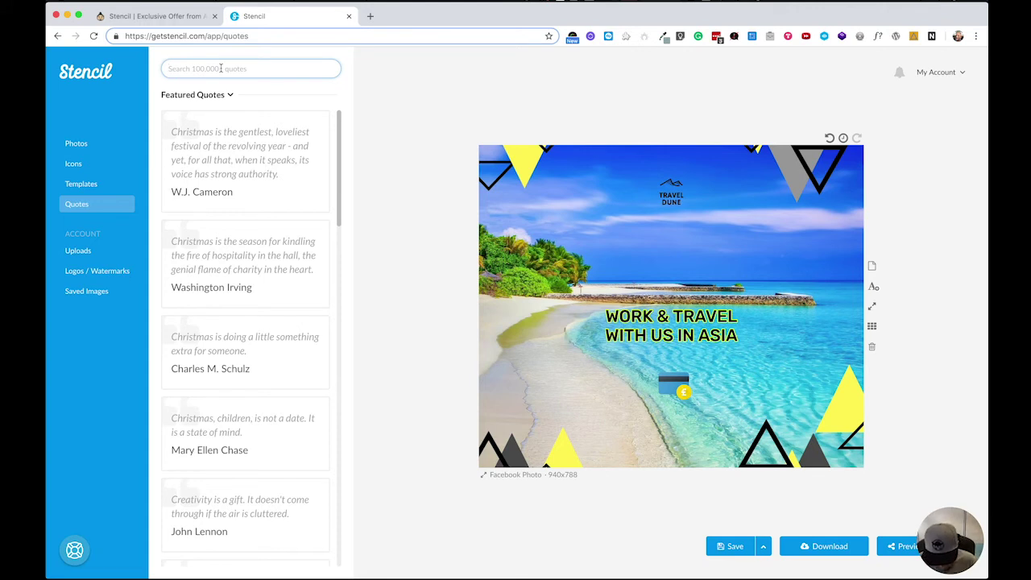
text(einstein)
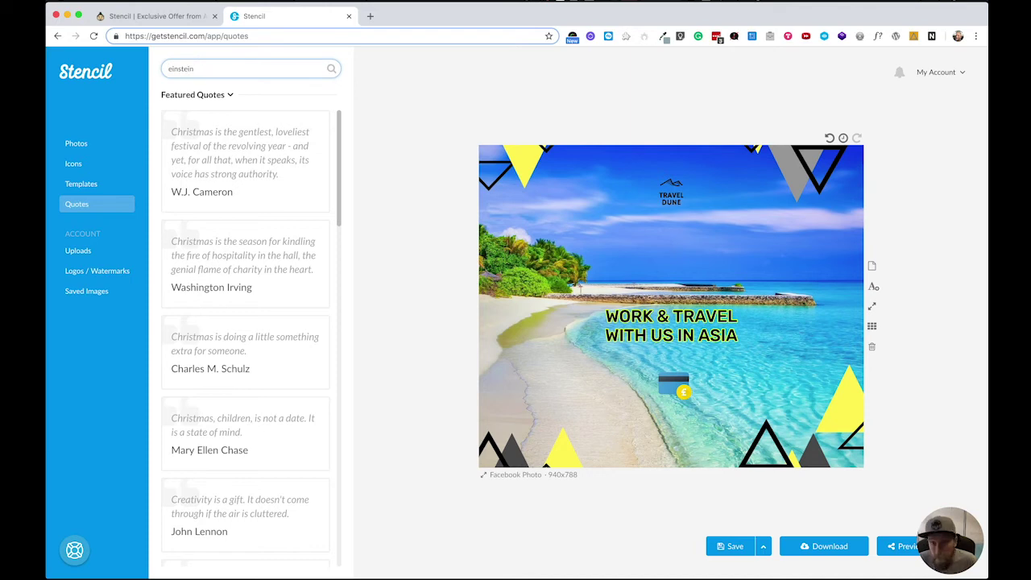
key(Return)
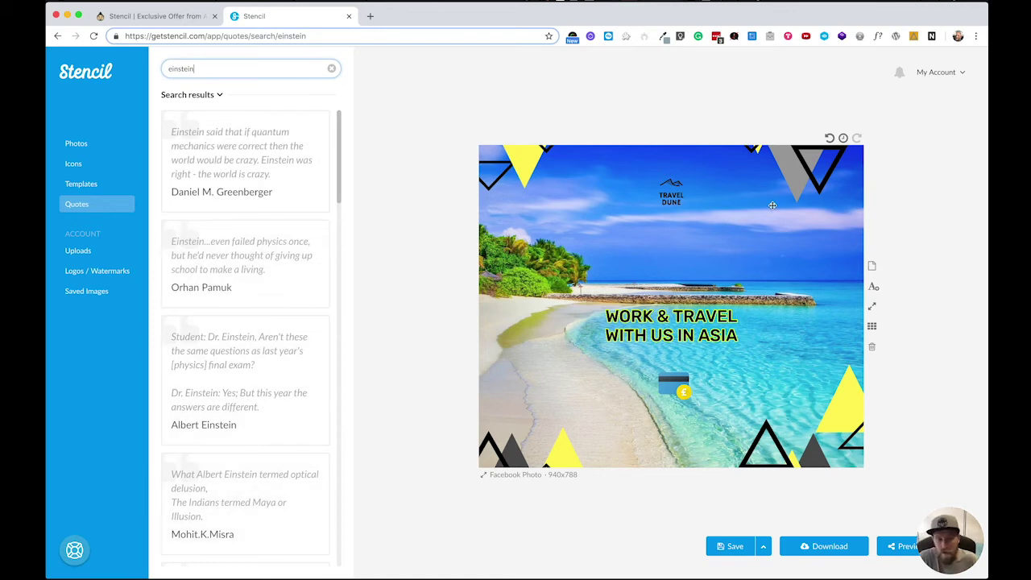
click(288, 471)
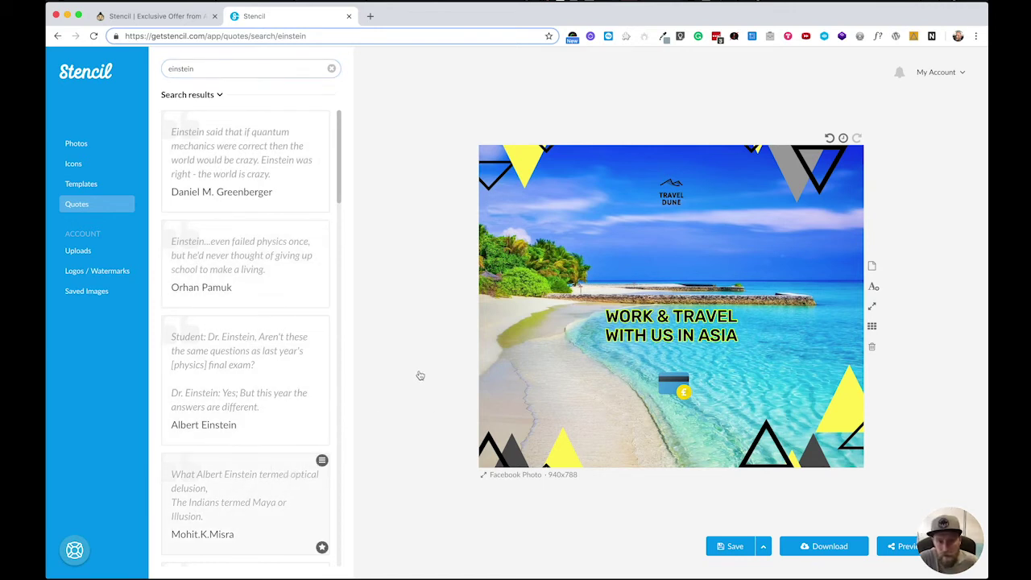
Step: Remove the added quote text and its author line from the design
drag(671, 258, 671, 232)
key(Delete)
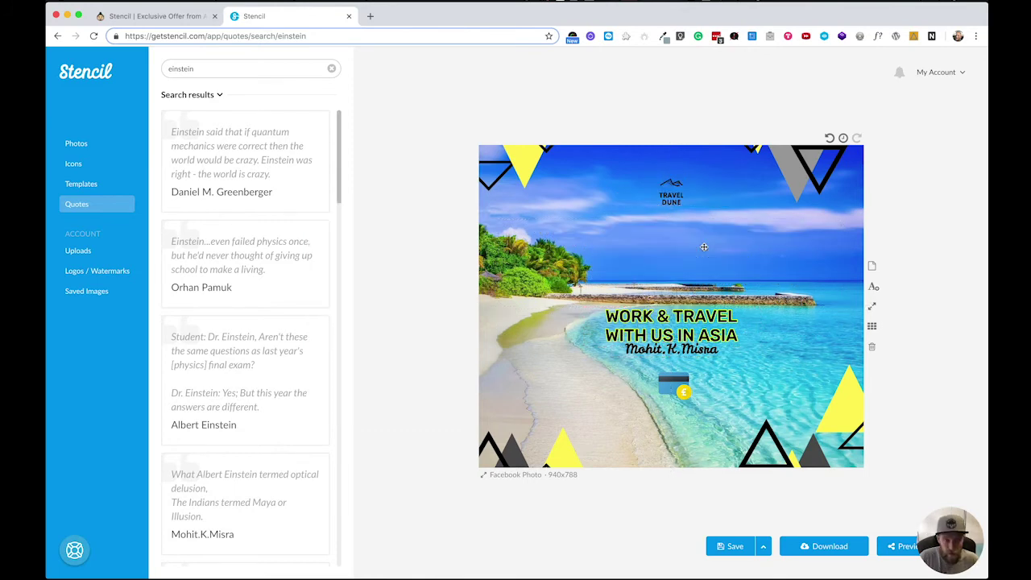
click(699, 350)
key(Delete)
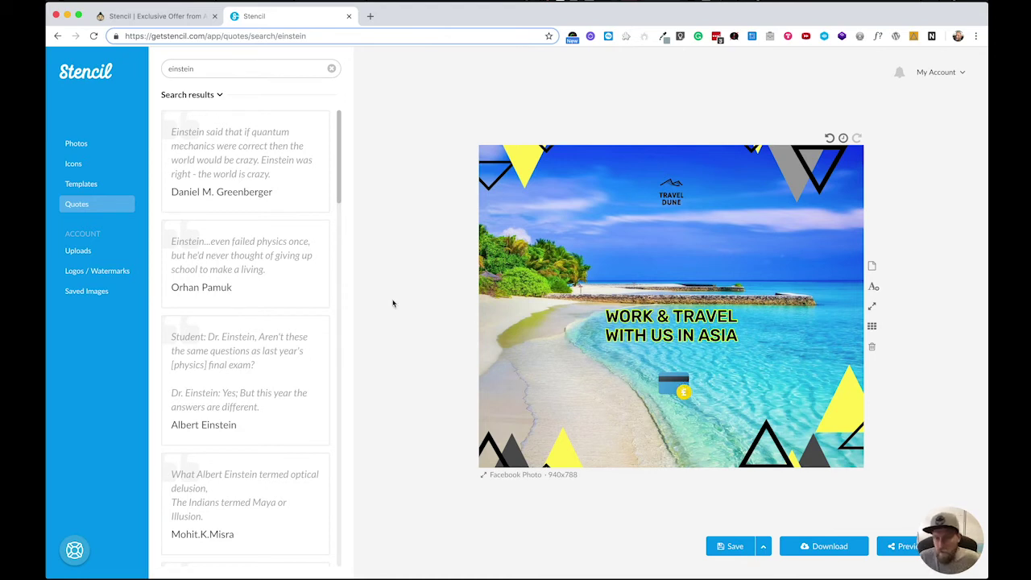
Step: In Logos / Watermarks uploads, turn the viking logo on, shrink it, then switch it off
click(79, 251)
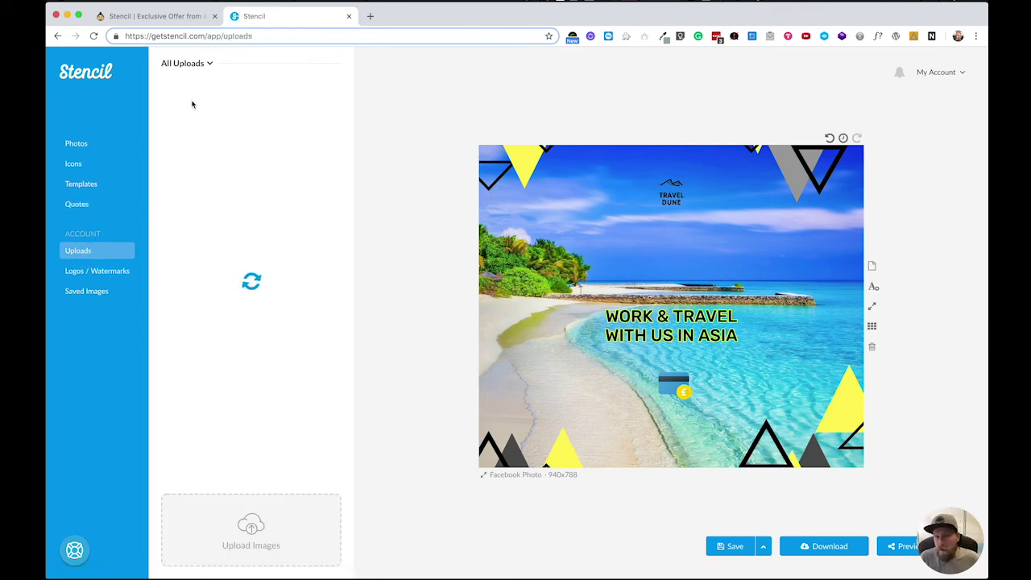
click(105, 274)
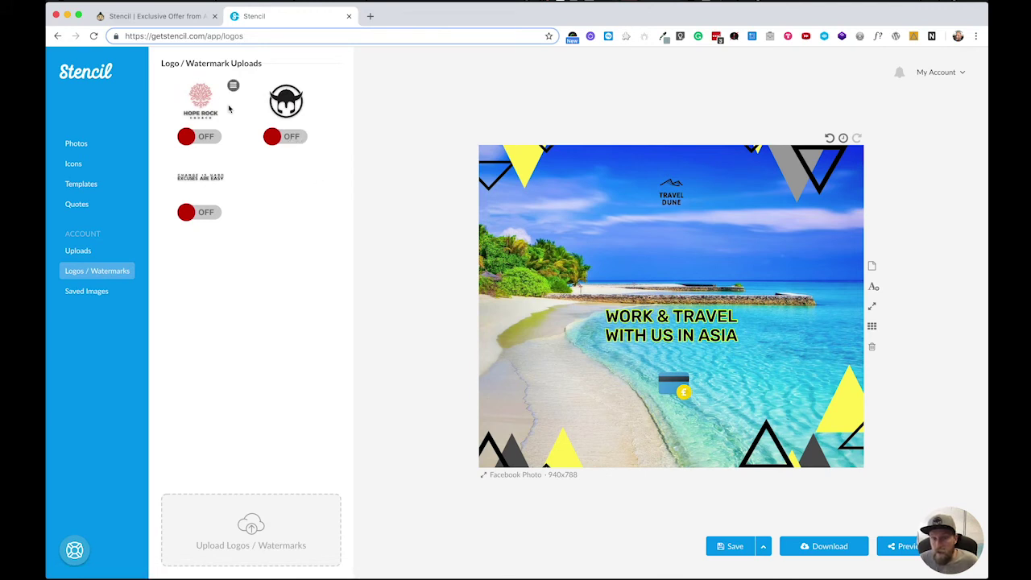
click(296, 140)
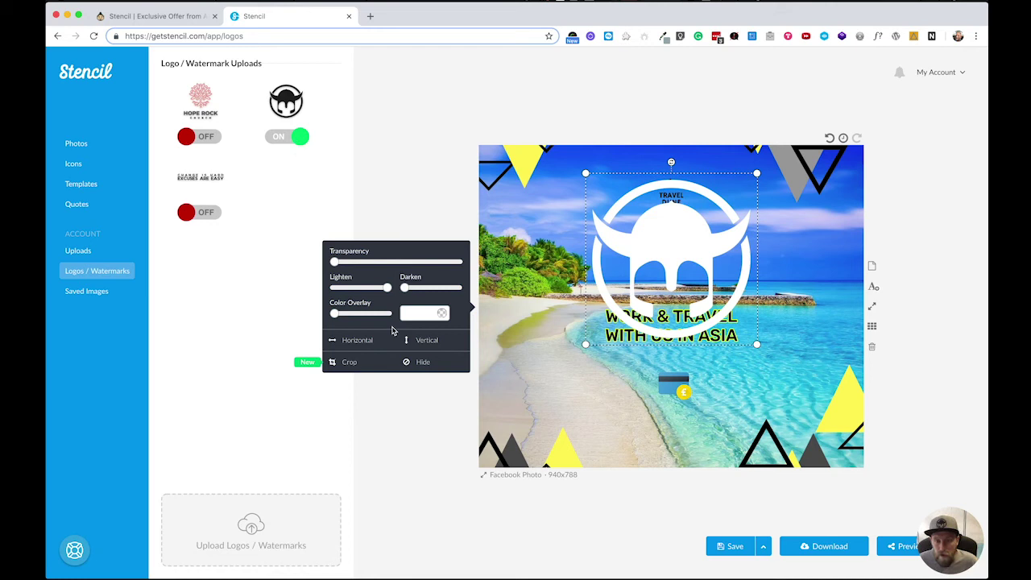
drag(755, 174, 681, 449)
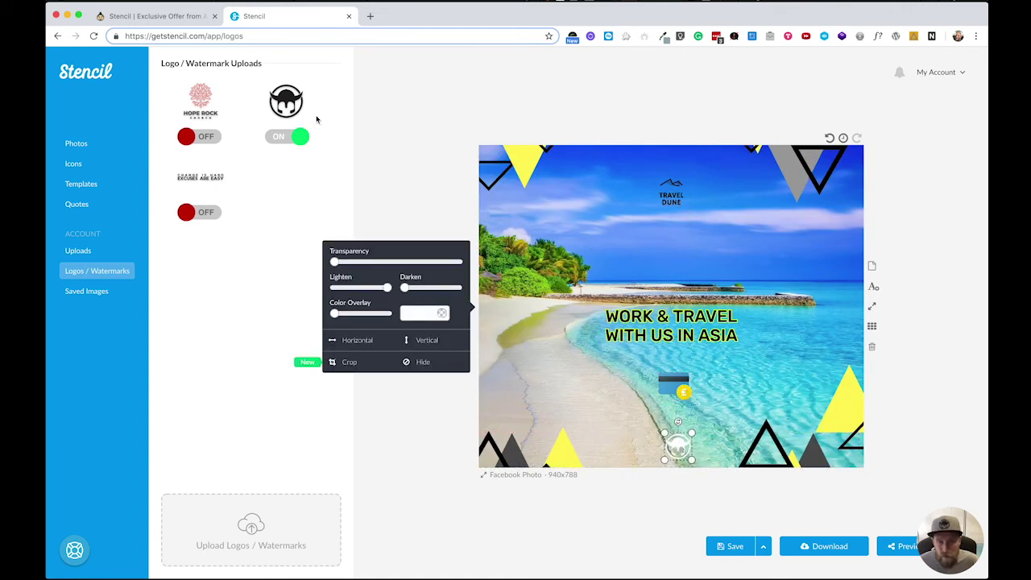
click(286, 140)
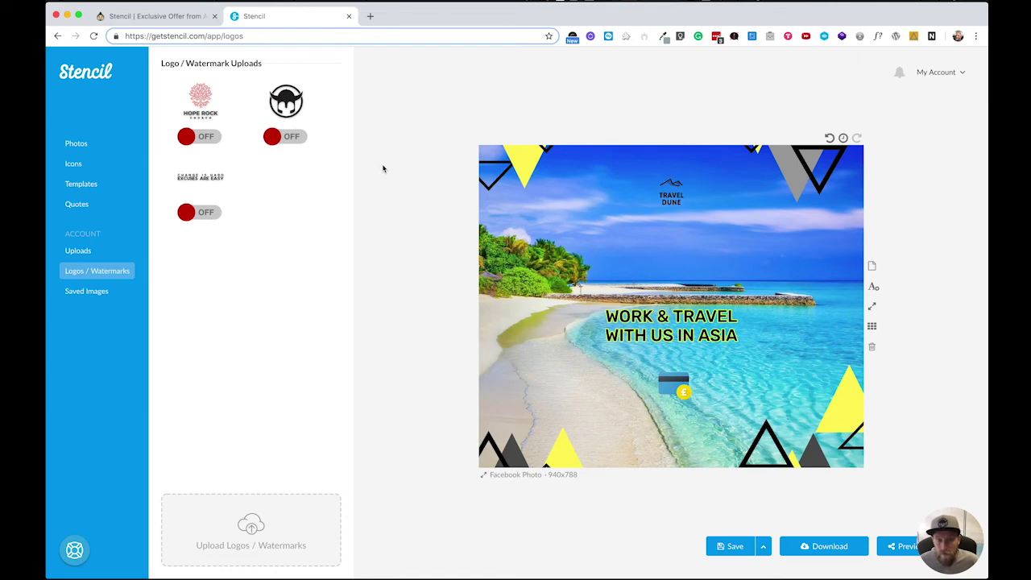
Step: Show the Saved Images collection and browse its past graphics
click(86, 291)
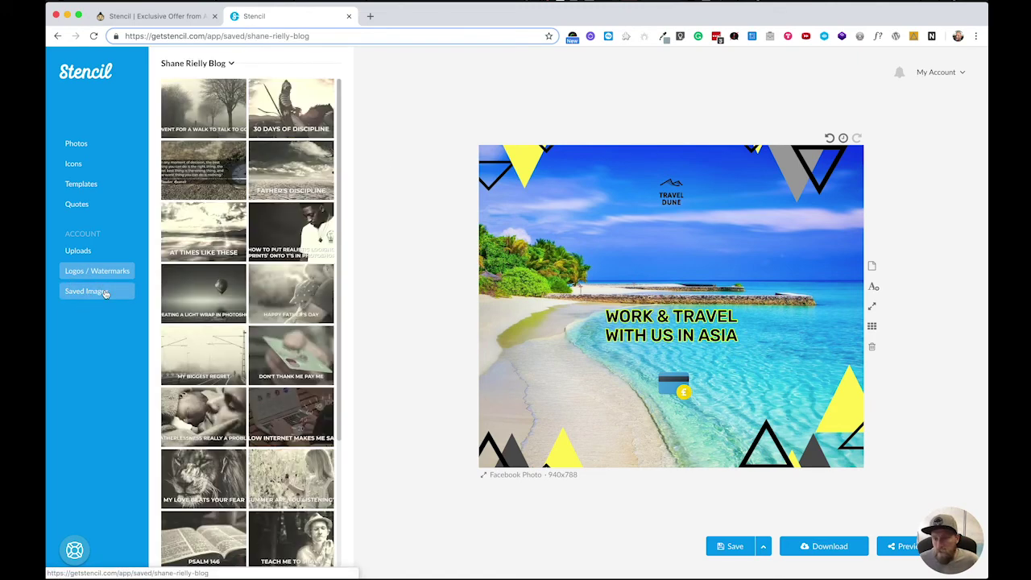
scroll(297, 299, down, 15)
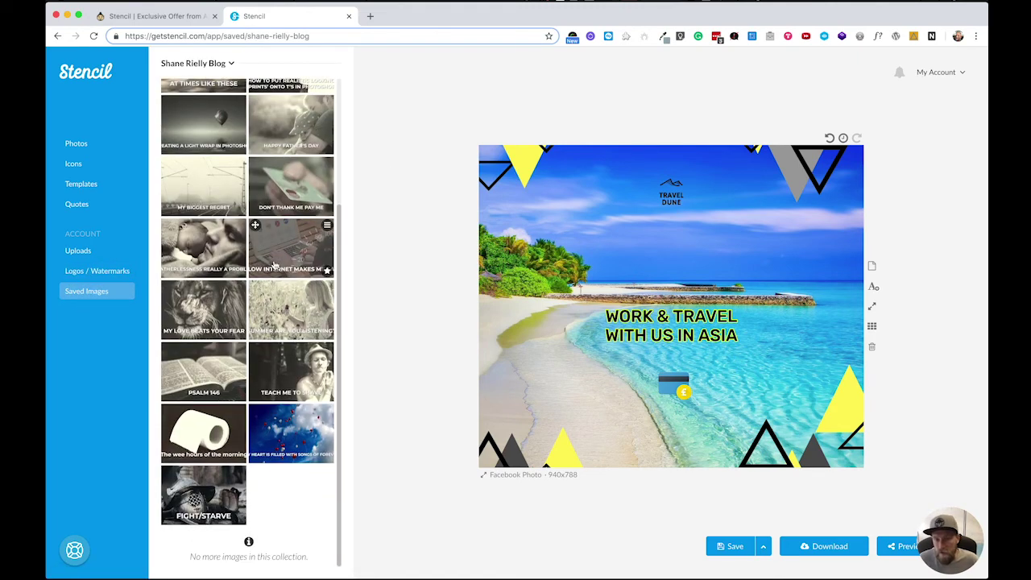
scroll(265, 322, up, 15)
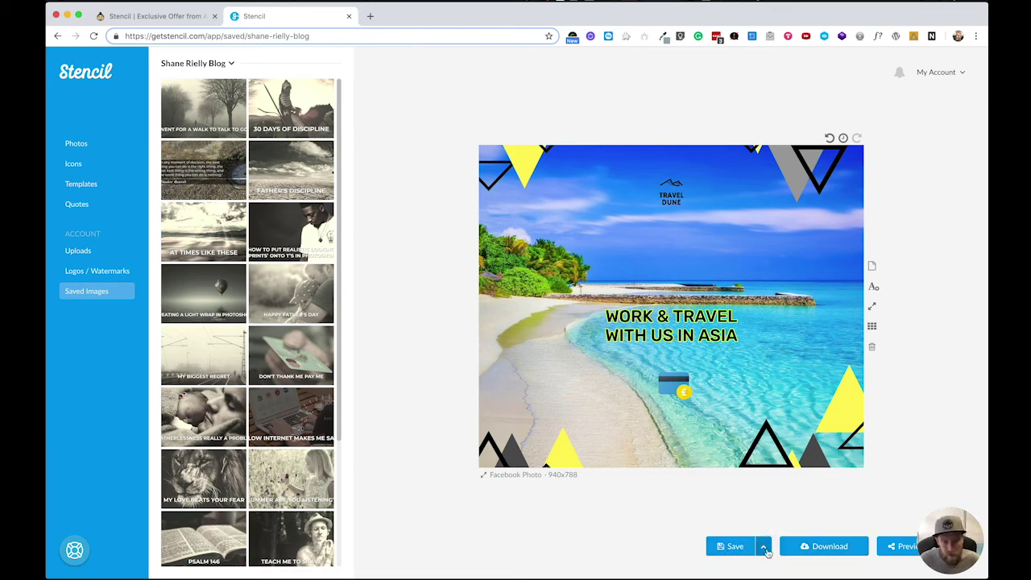
Step: Review the save-as-template option and the saved image collections list, closing both
click(763, 547)
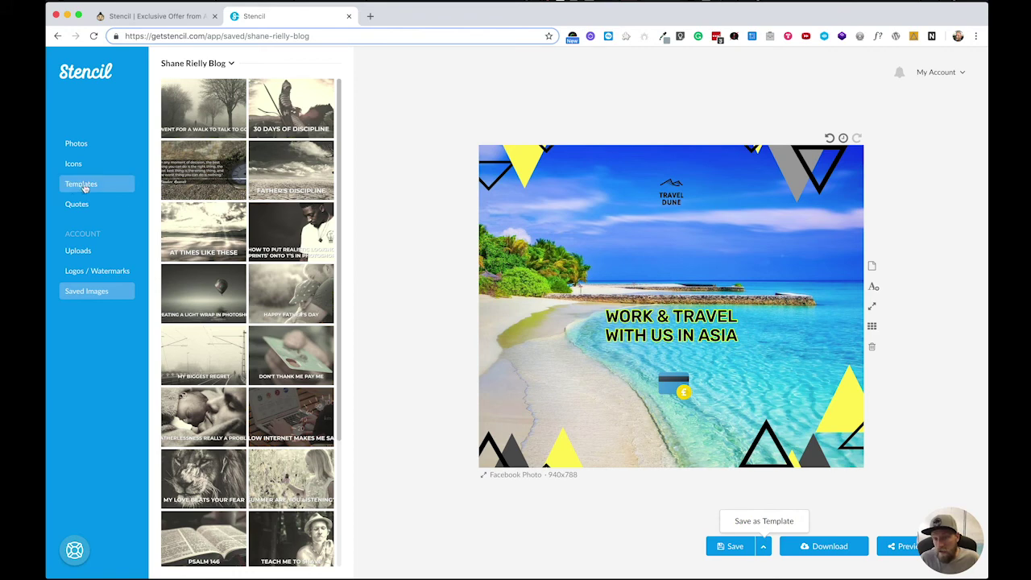
click(590, 536)
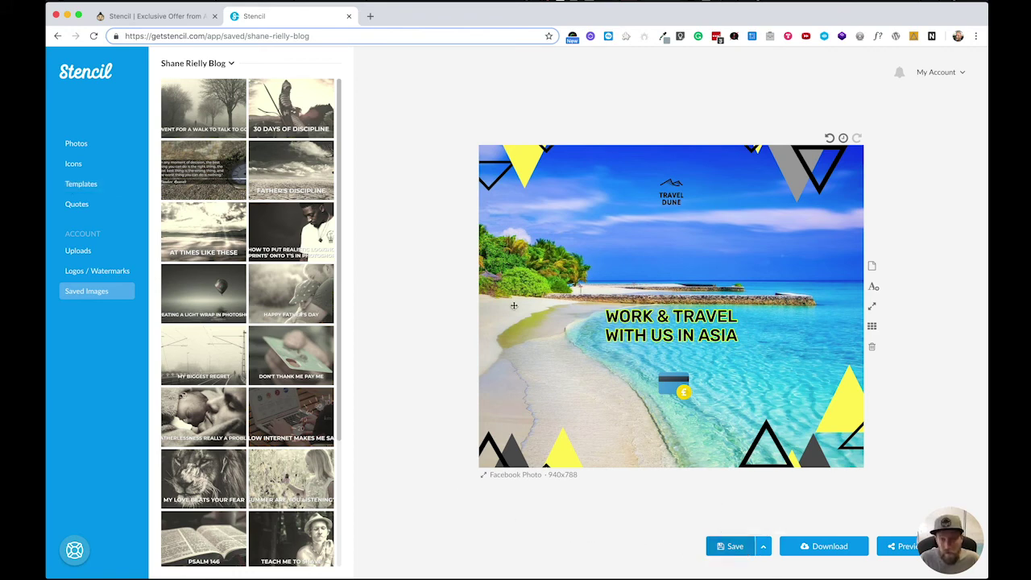
mouse_move(190, 122)
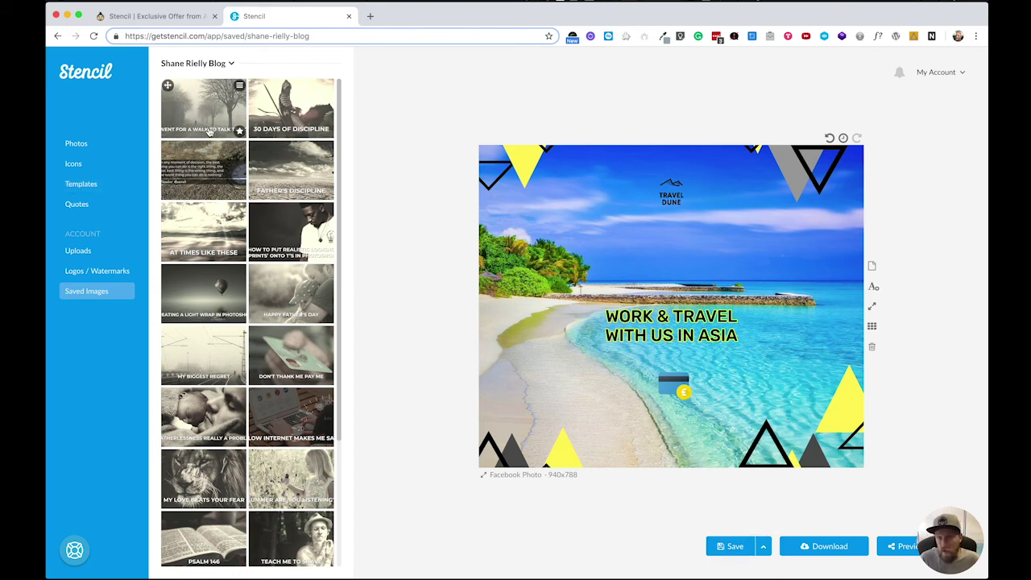
click(232, 64)
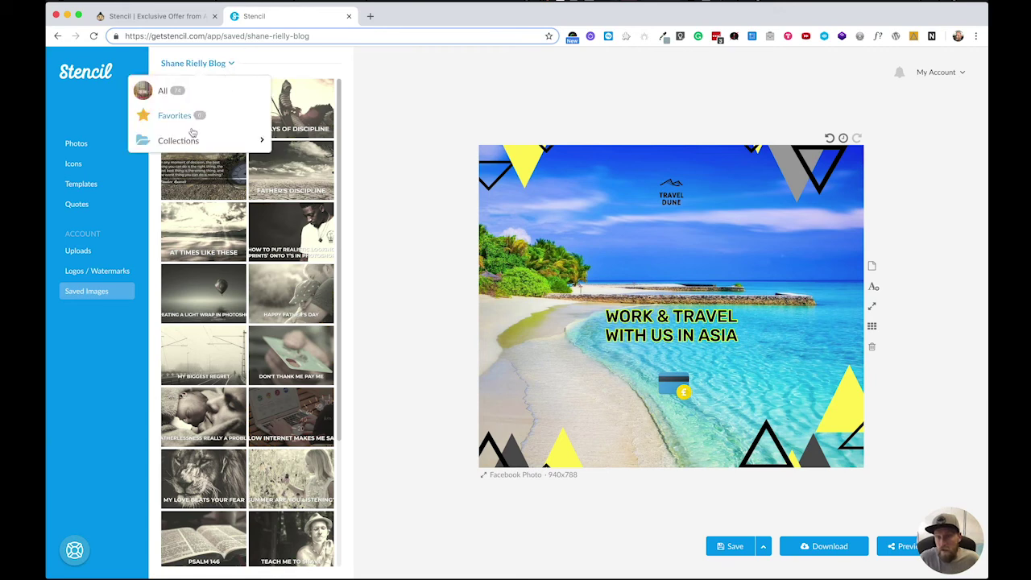
click(489, 97)
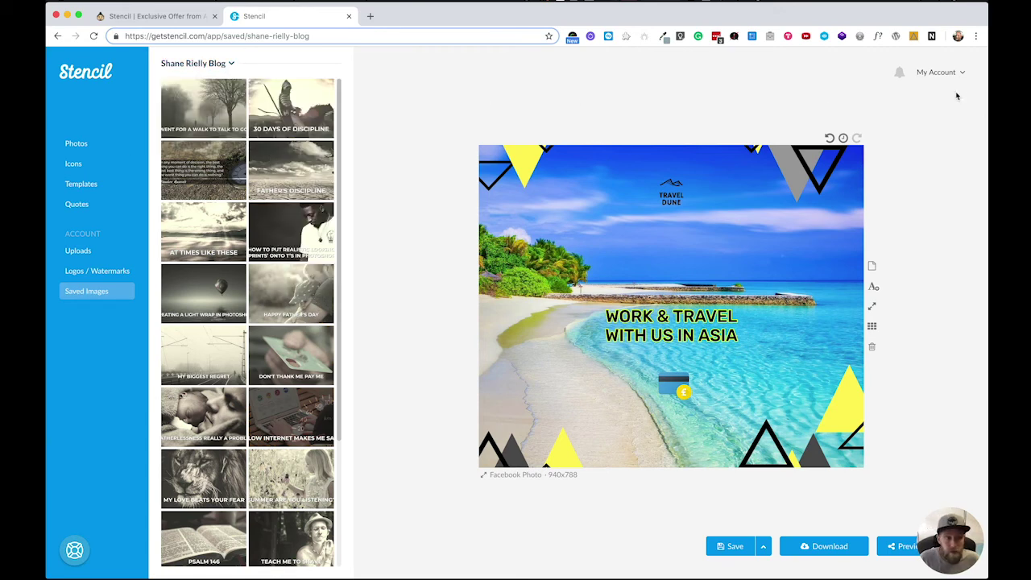
Step: Bring up the Download settings, select the filename before its extension, then dismiss without downloading
click(823, 547)
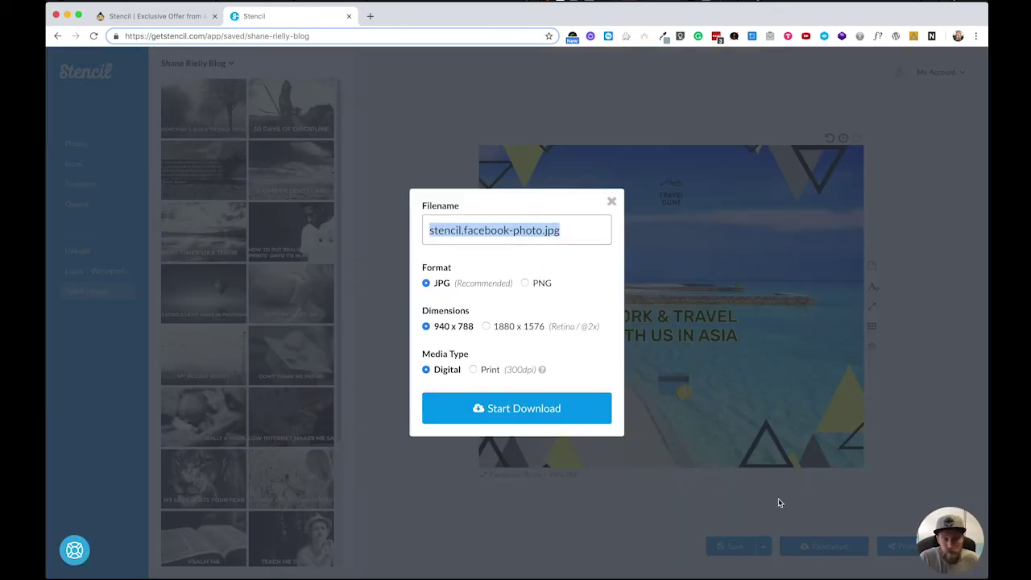
click(540, 230)
drag(541, 230, 411, 231)
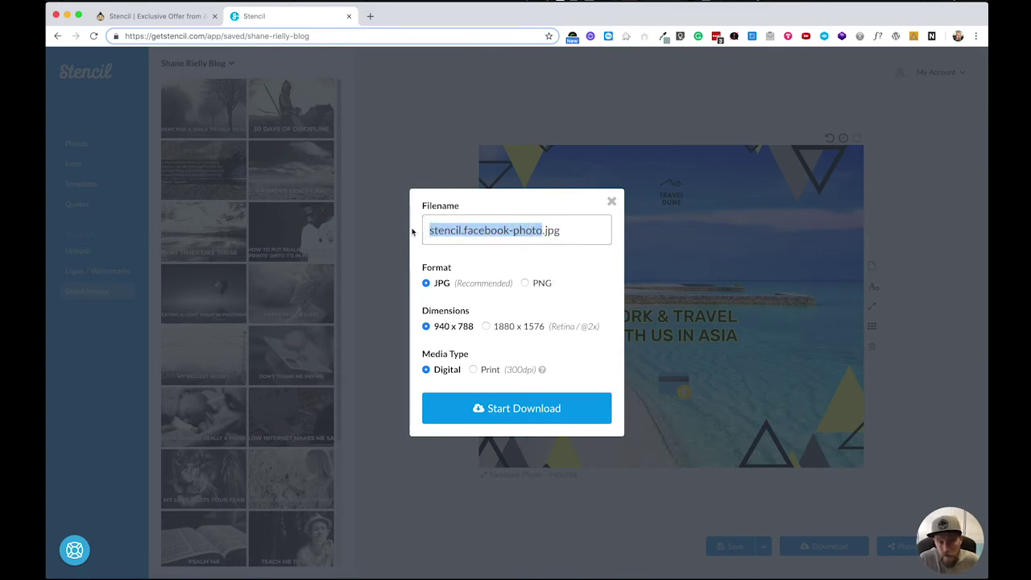
click(389, 292)
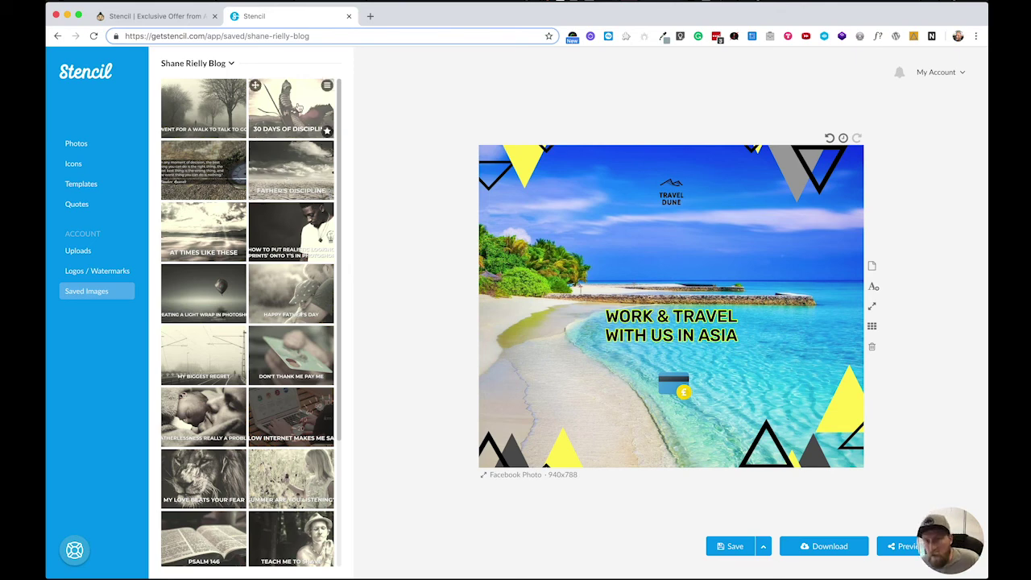
Step: Load the saved 'I went for a walk' design, then the 1200x600 'Don't thank me pay me' feature
click(227, 116)
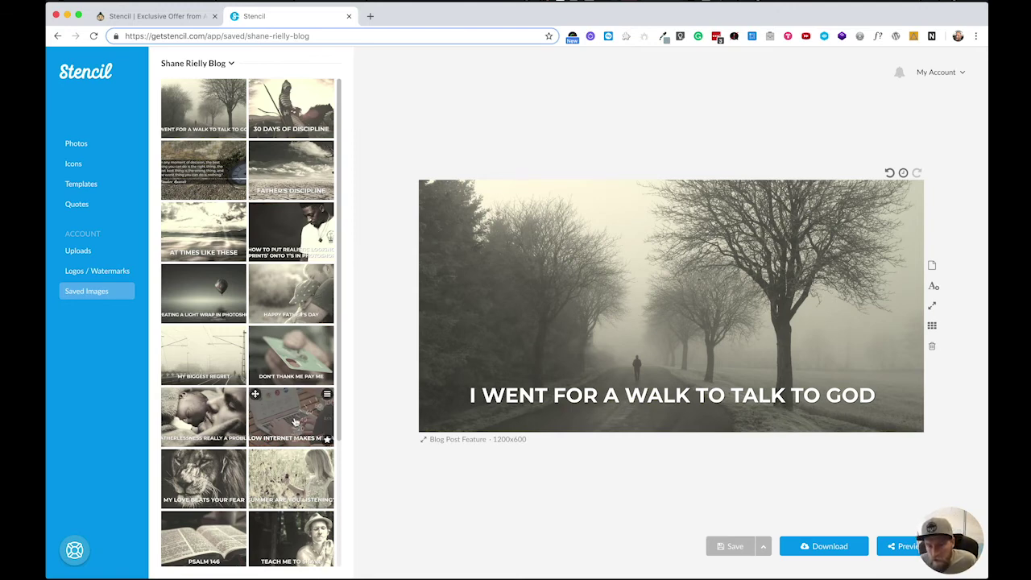
click(290, 355)
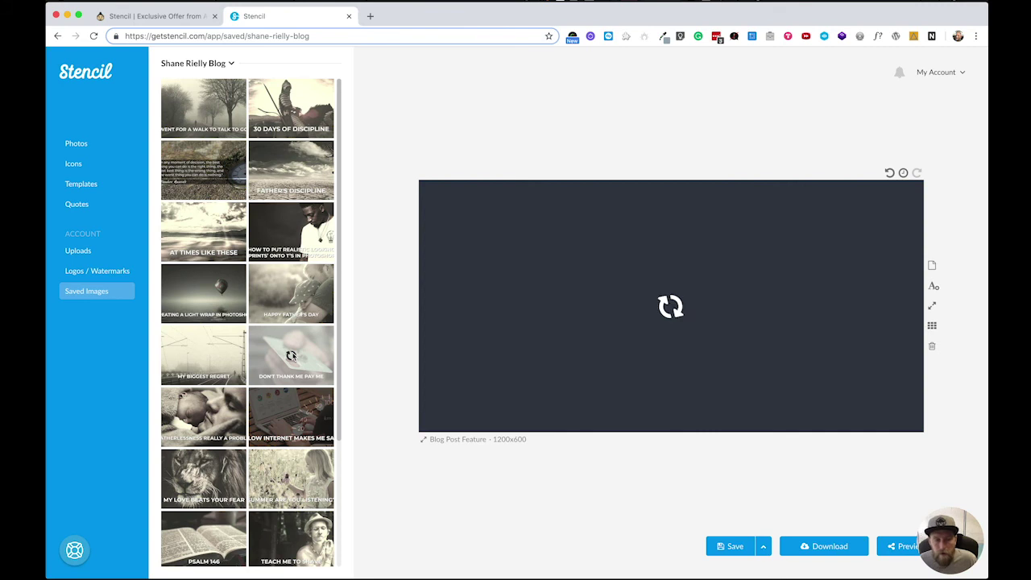